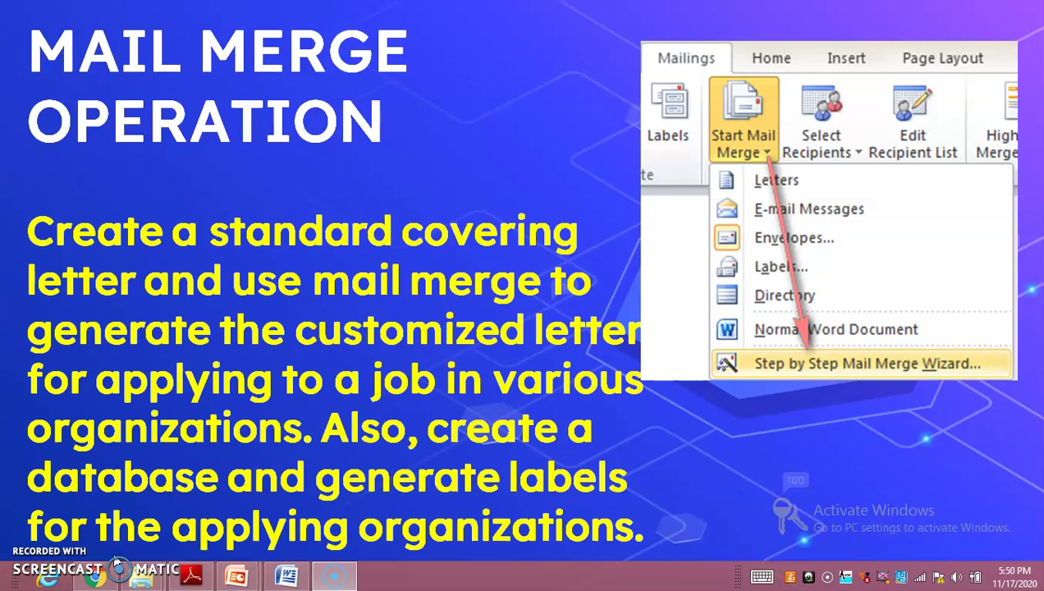
Step: Switch from the PowerPoint mail merge slide to the blank Word document
key(alt+Tab)
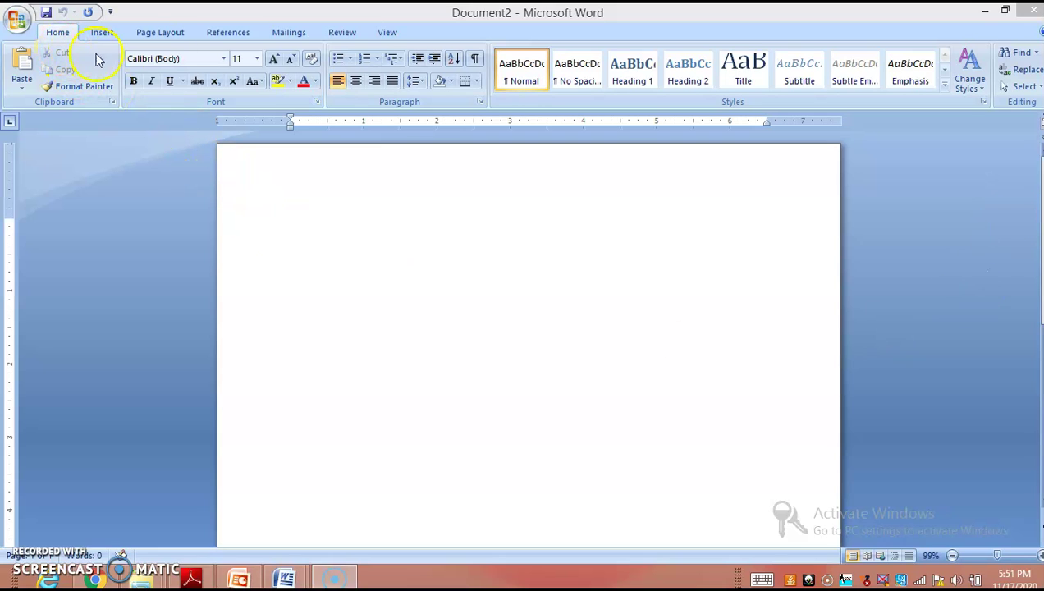
Step: Save the blank document in Documents as Mail Merge Operation1.docx
click(48, 13)
click(18, 18)
mouse_move(43, 162)
click(45, 123)
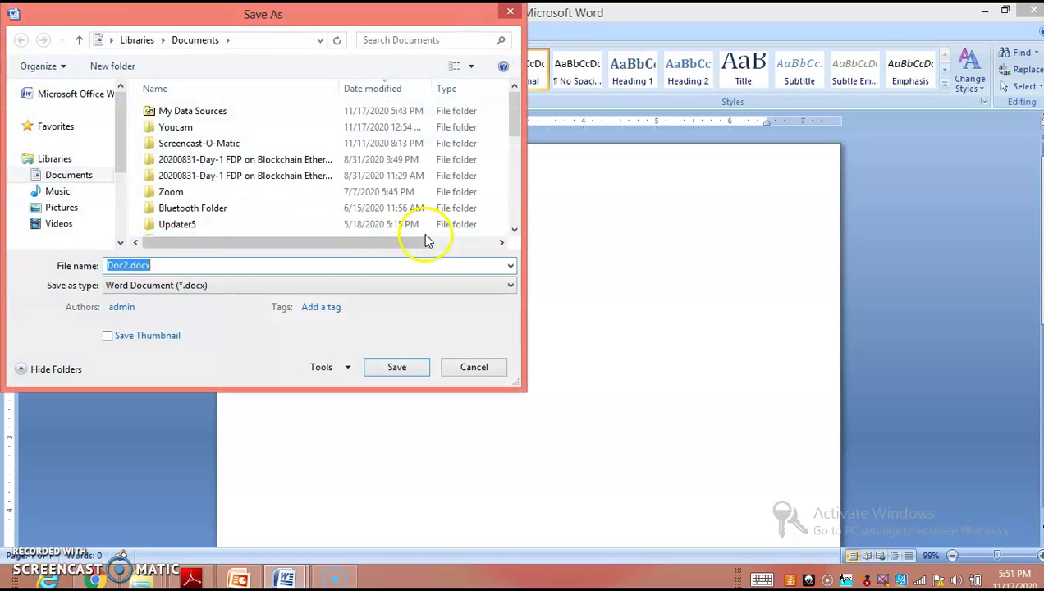
text(Mail Merge)
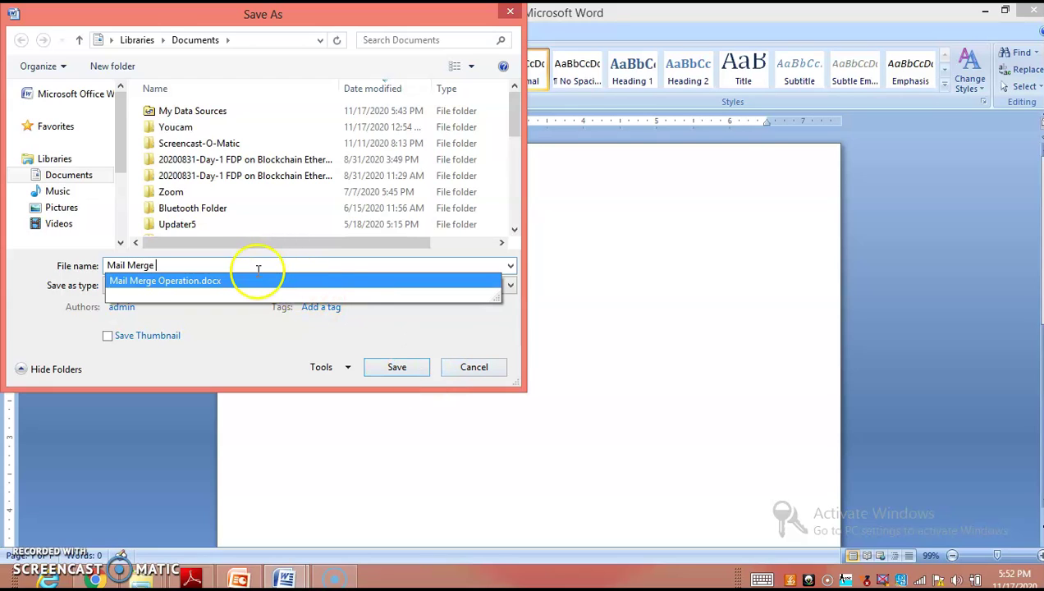
click(261, 281)
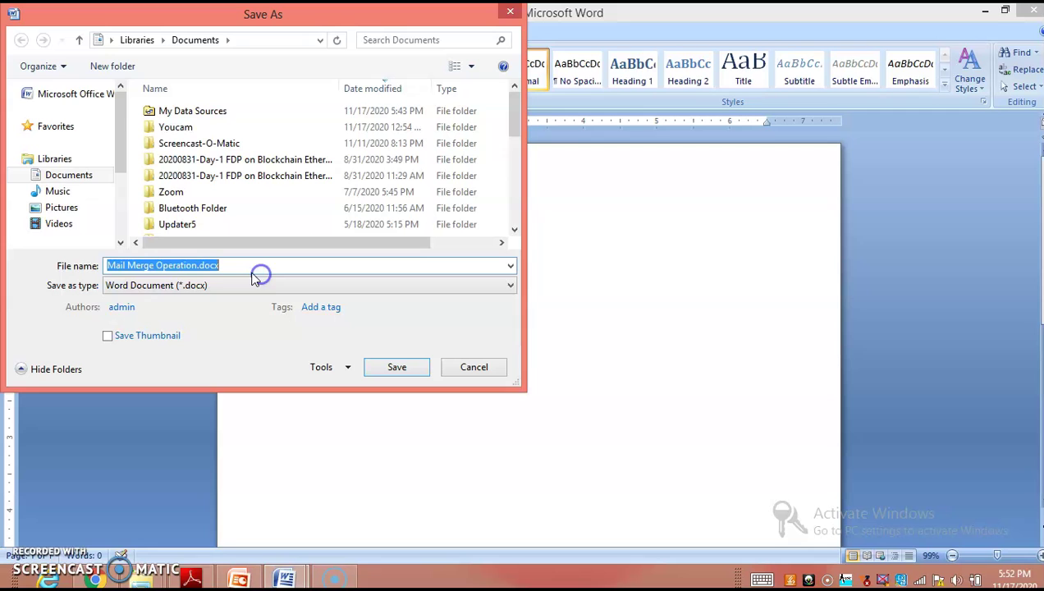
click(197, 266)
text(1)
click(390, 367)
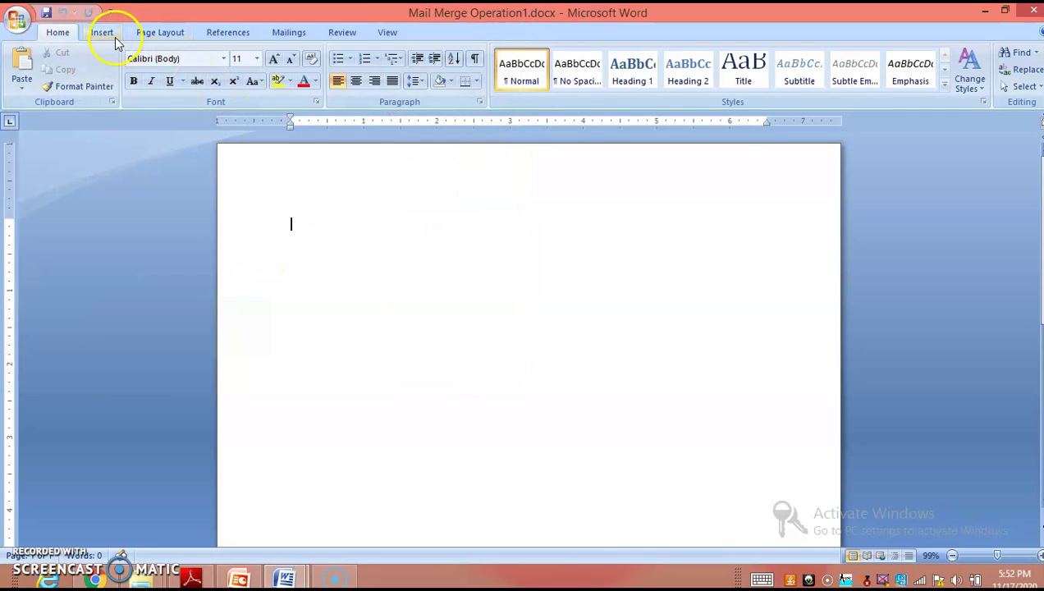
Step: From the Mailings ribbon's Start Mail Merge list, launch the Step by Step Mail Merge Wizard
click(109, 35)
click(285, 33)
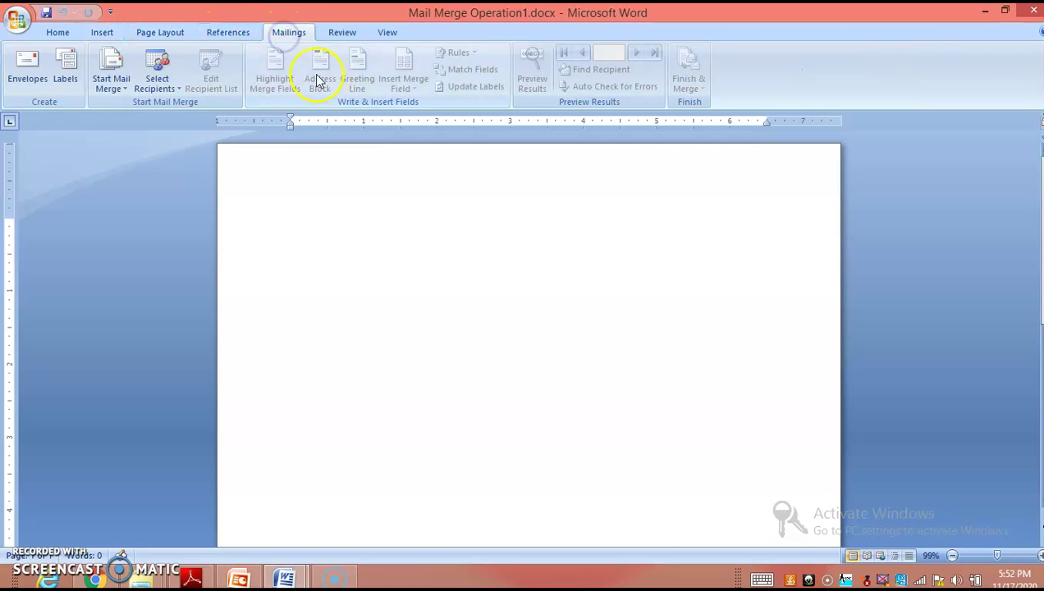
click(342, 32)
click(280, 36)
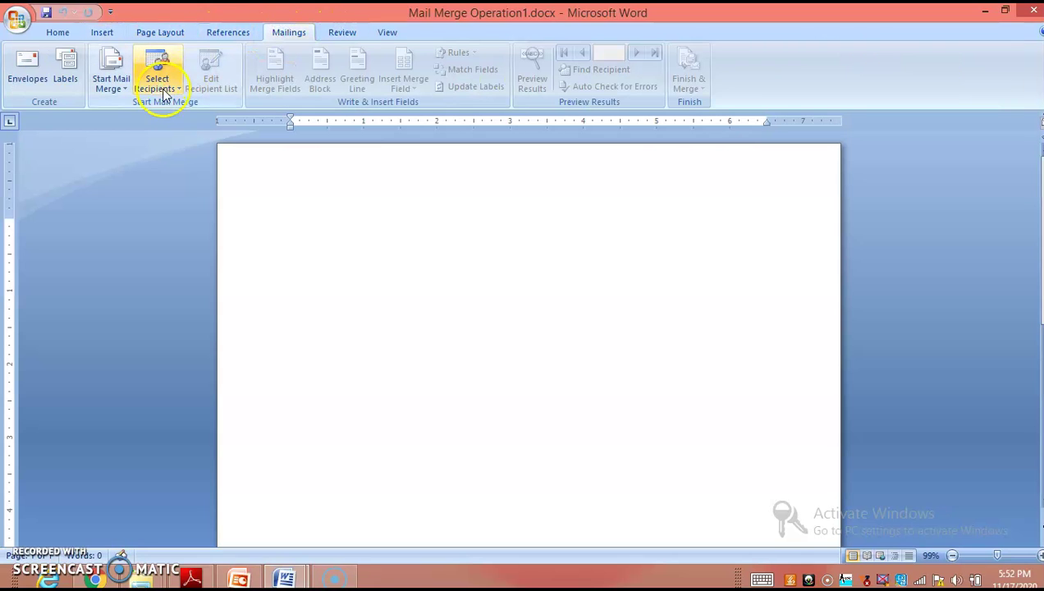
click(114, 87)
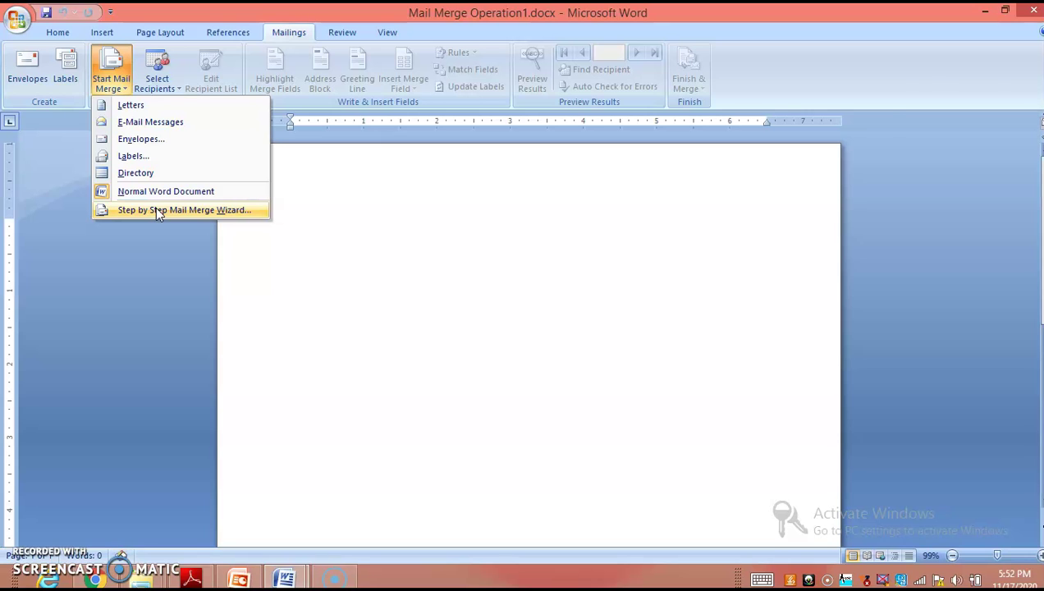
click(156, 209)
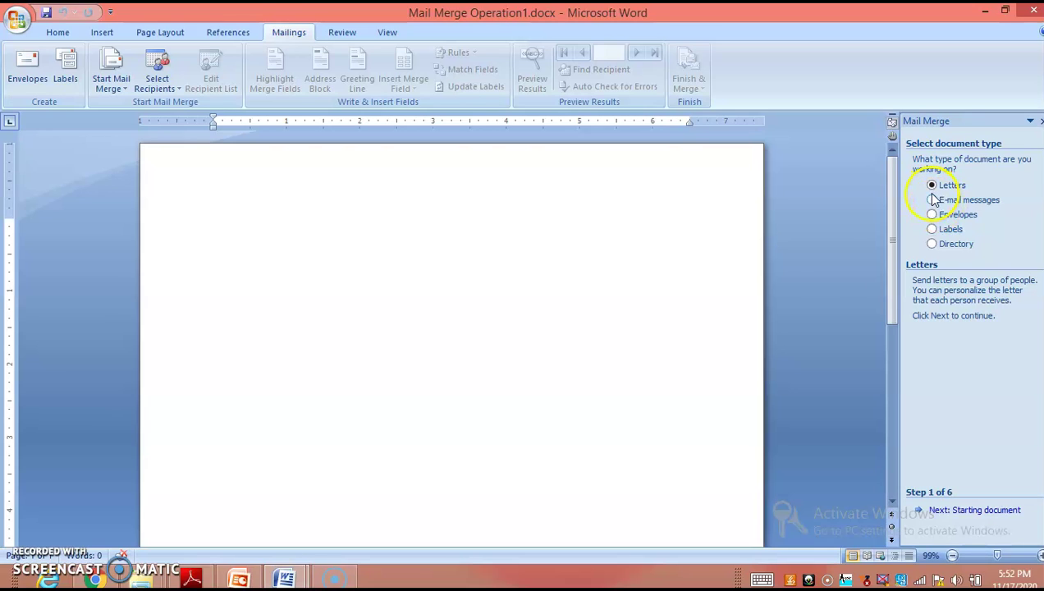
Step: Advance the wizard to recipients, skip the Company List.mdb source, and choose Type a new list
click(987, 511)
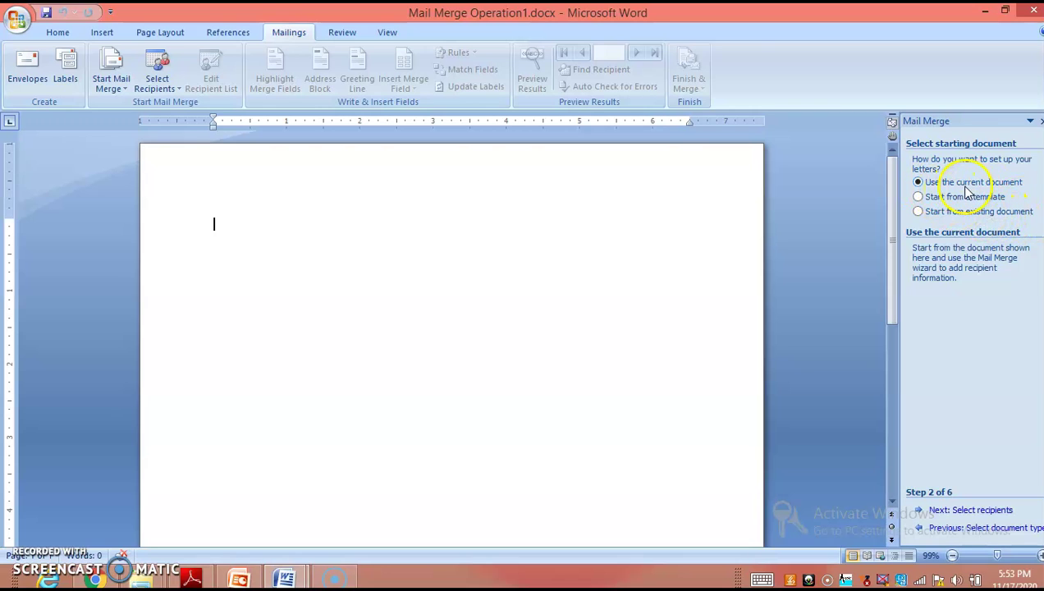
click(978, 511)
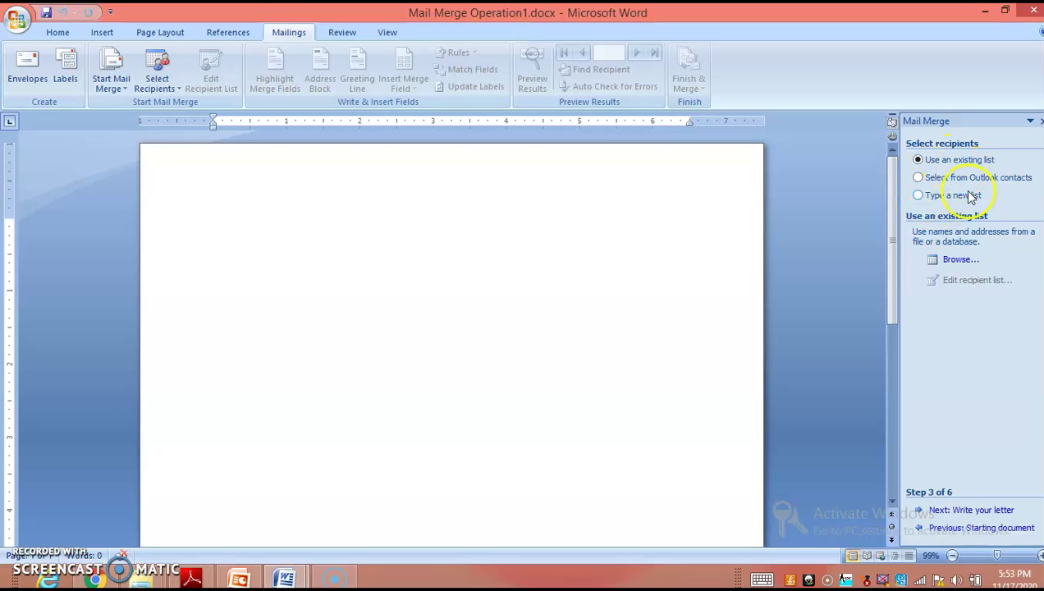
click(956, 260)
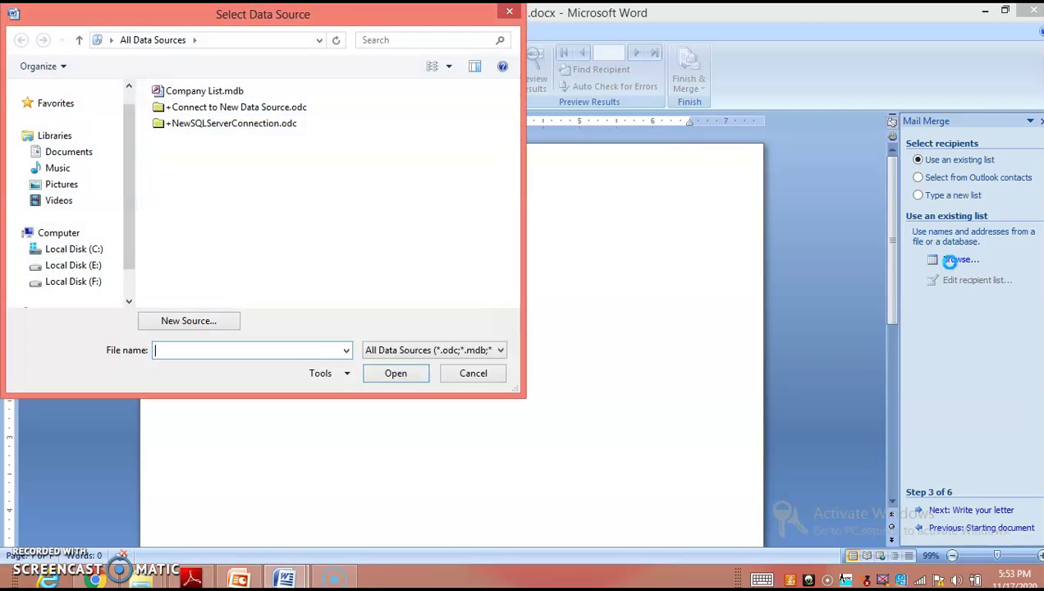
drag(333, 17, 475, 123)
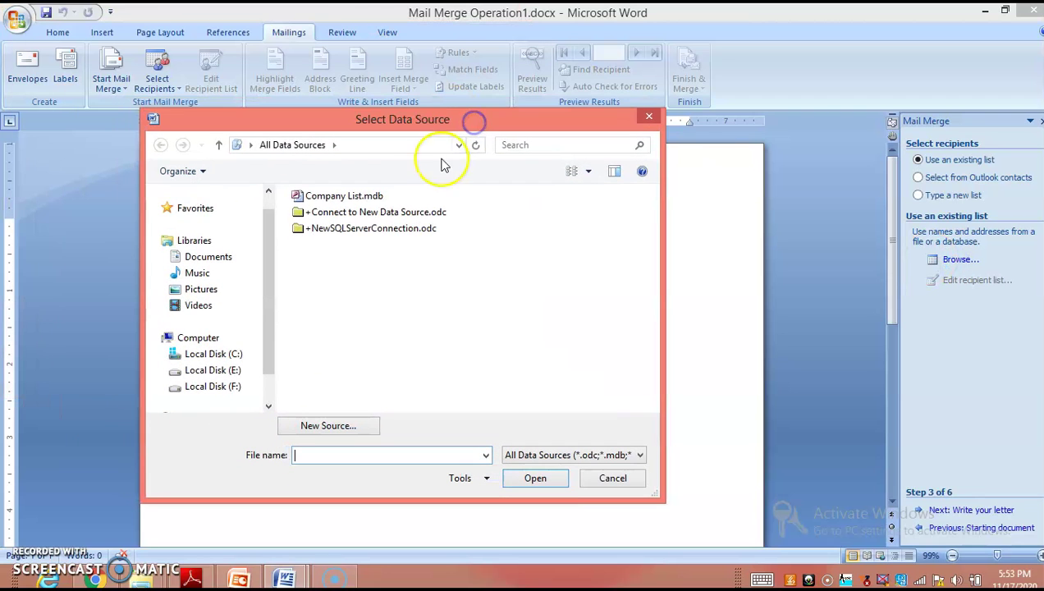
click(372, 197)
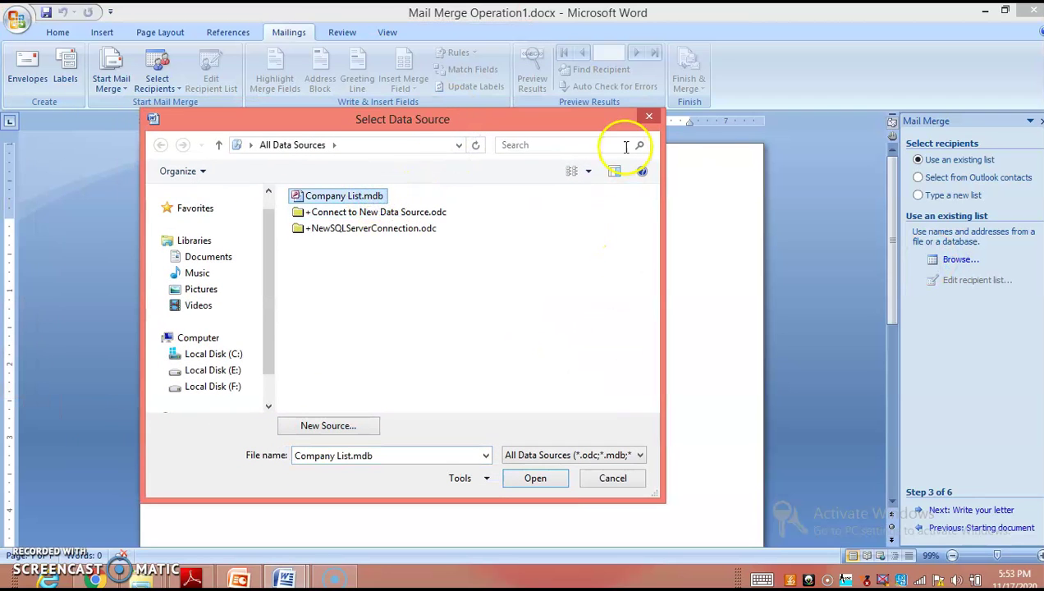
click(648, 117)
click(918, 195)
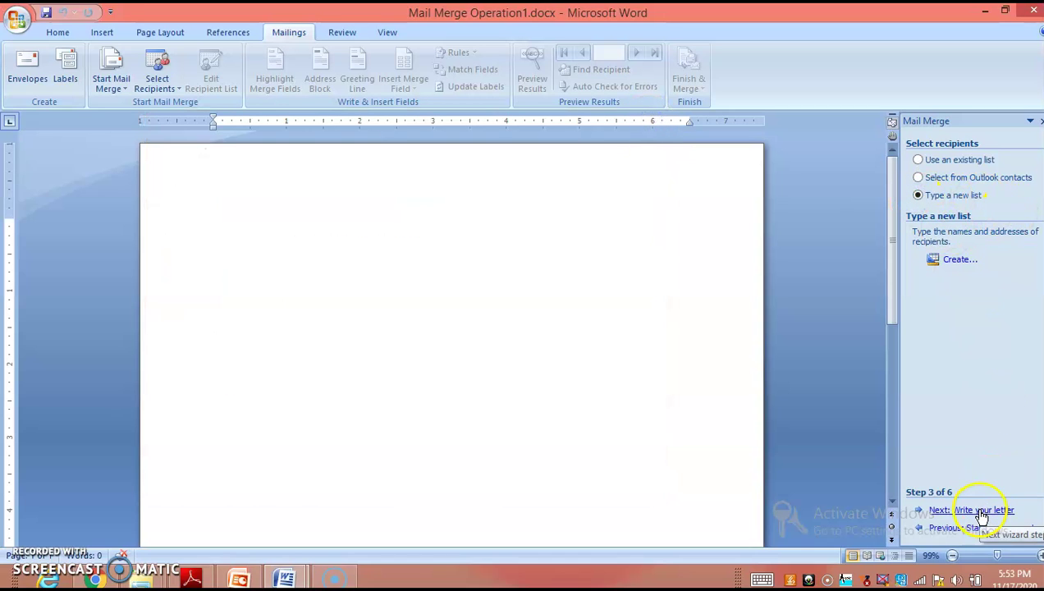
Step: Create a new address list and enter the first recipient's title, first name and last name
click(960, 261)
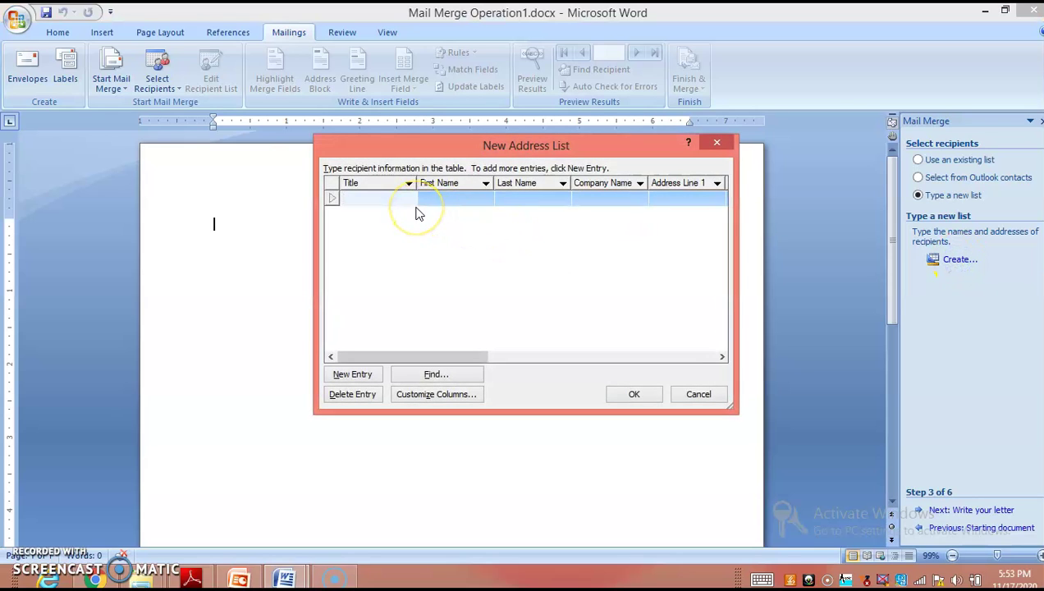
text(Mr)
key(Tab)
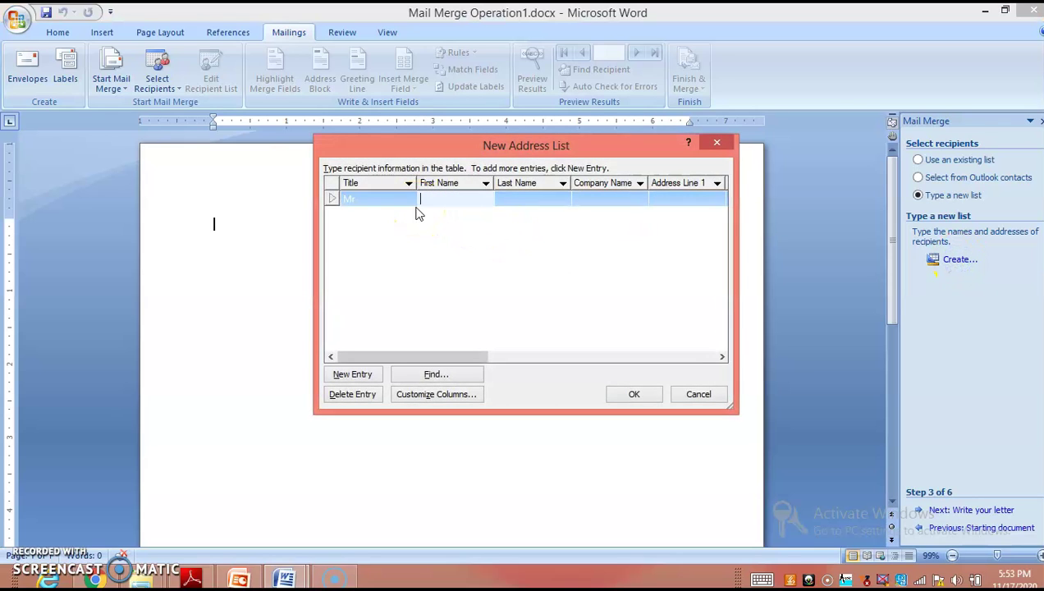
key(Tab)
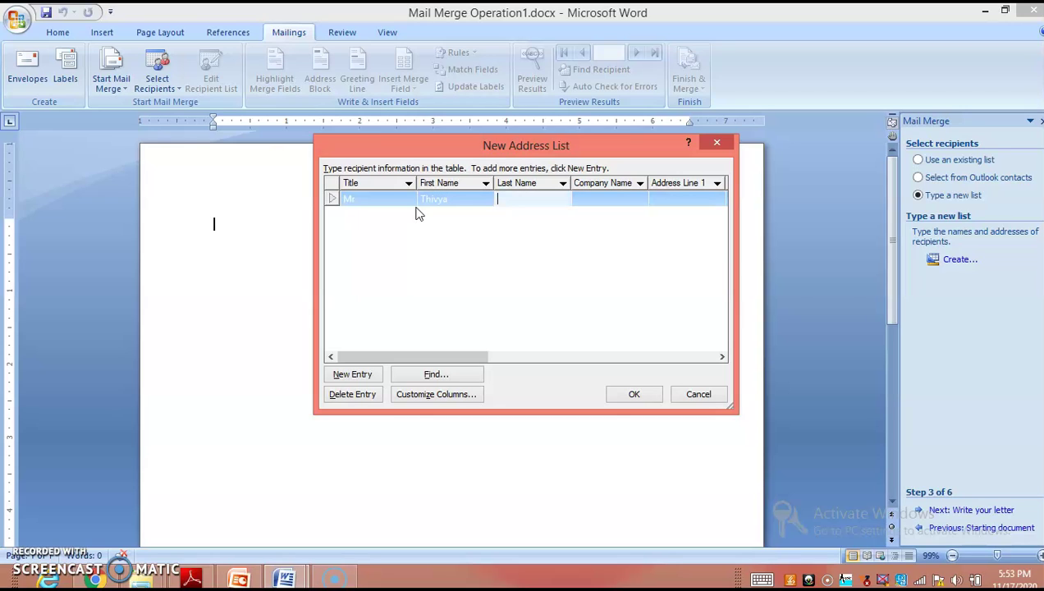
Step: Enter company M/S HCL Tecnologies plus address lines, city and state, then add a new entry
click(607, 200)
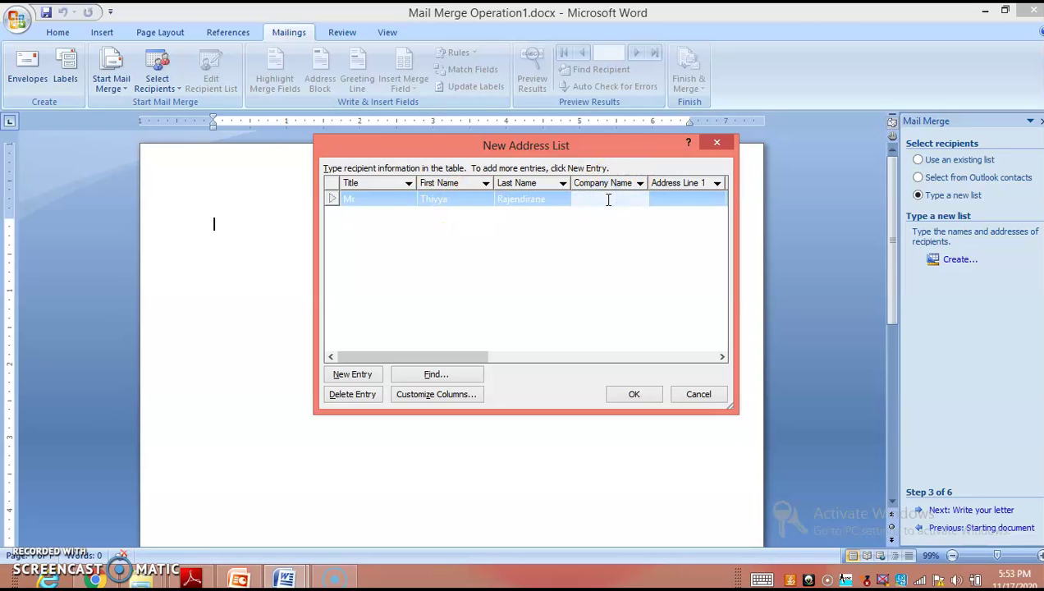
text(M/S HCL Tecnologies)
key(Tab)
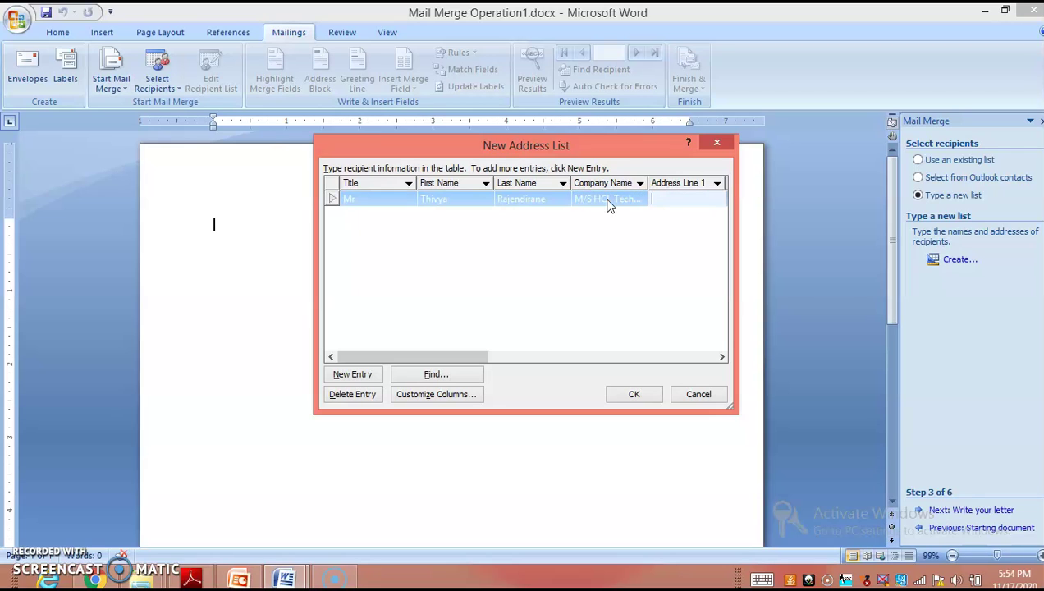
key(Tab)
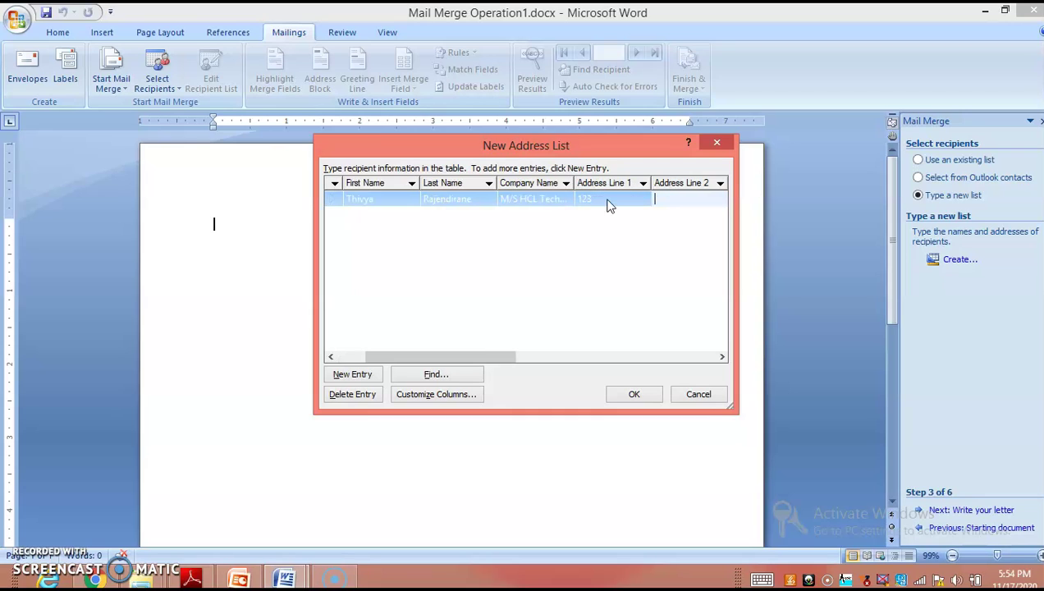
key(Tab)
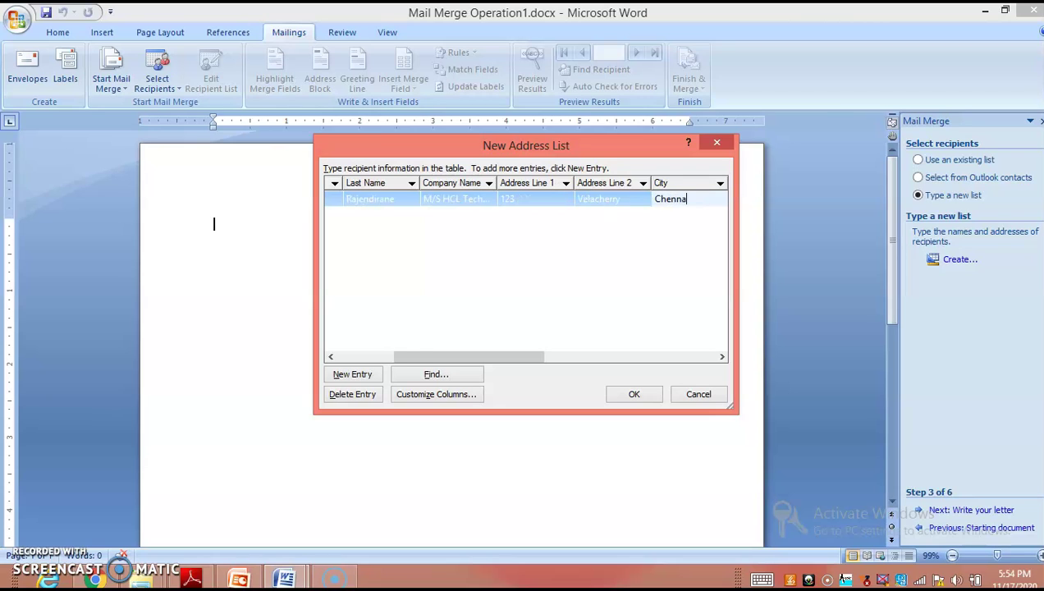
key(Tab)
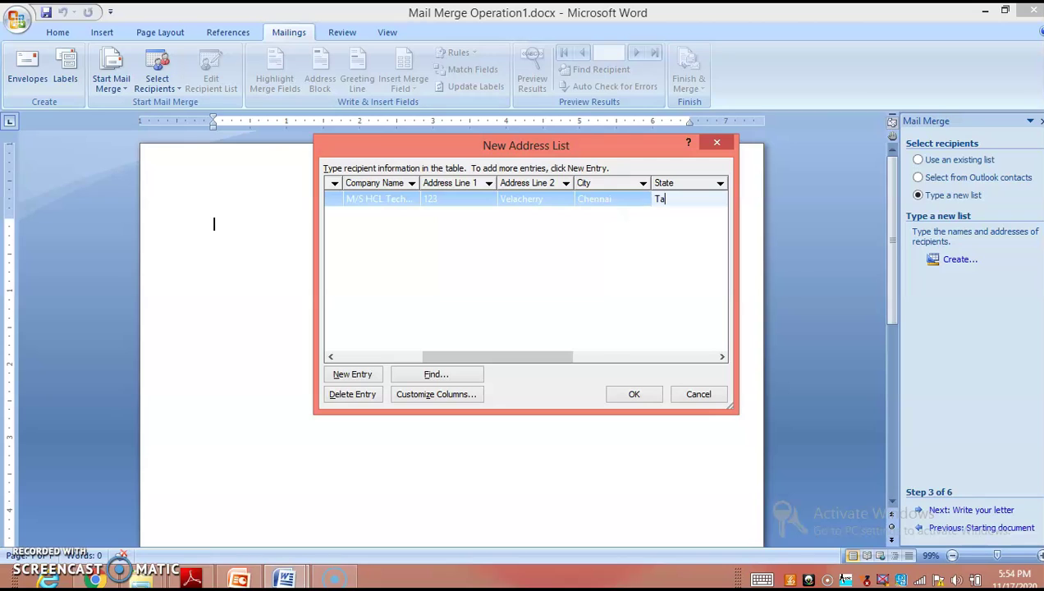
click(352, 374)
Step: Fix the first recipient's title, then enter the second recipient's title Mr, first name and last name
text(M)
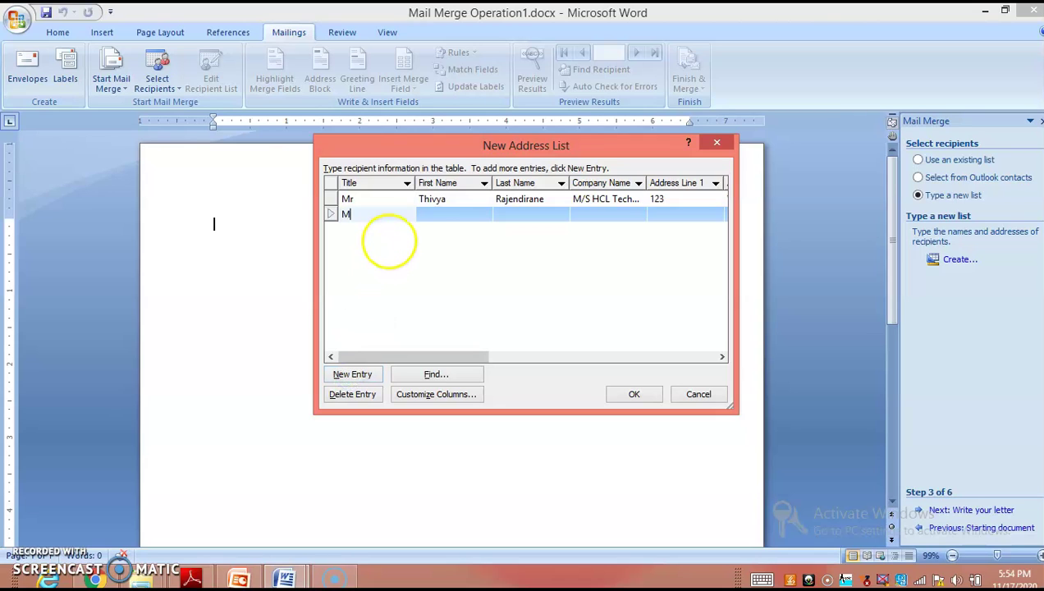
click(362, 198)
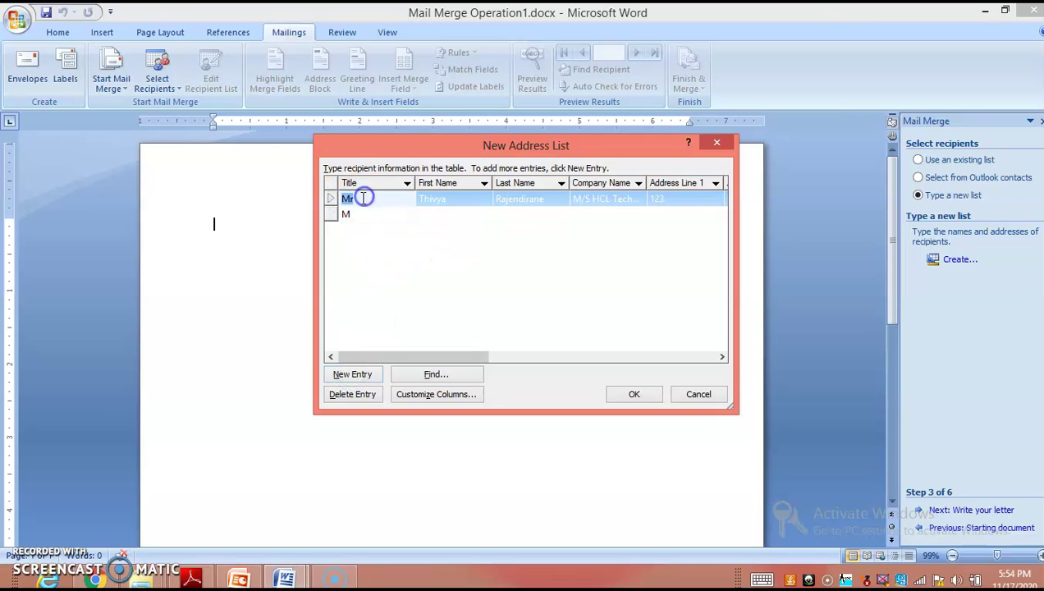
text(s)
click(367, 214)
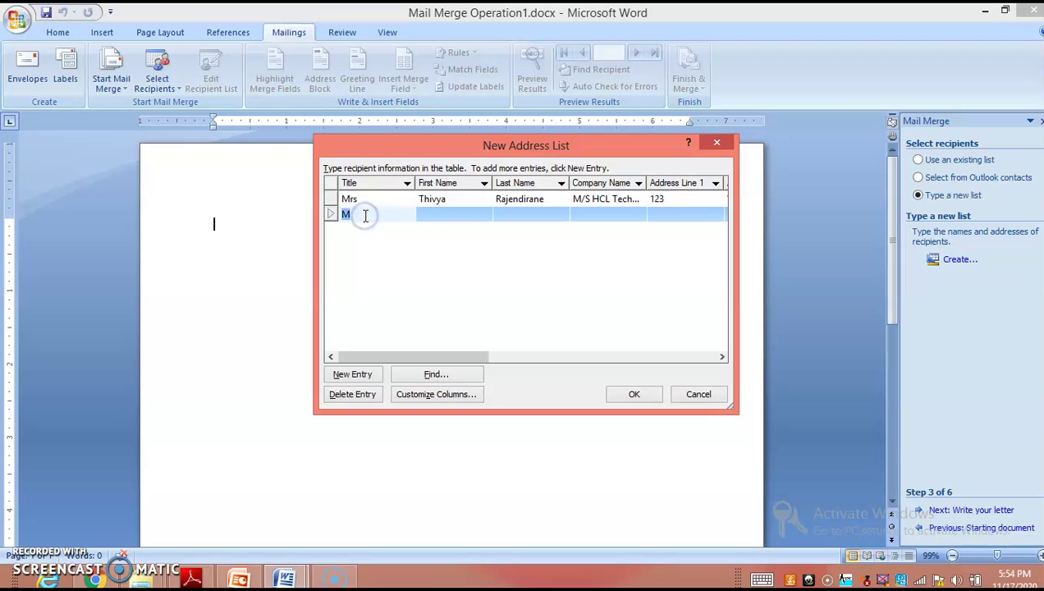
text(r)
key(Tab)
text(K)
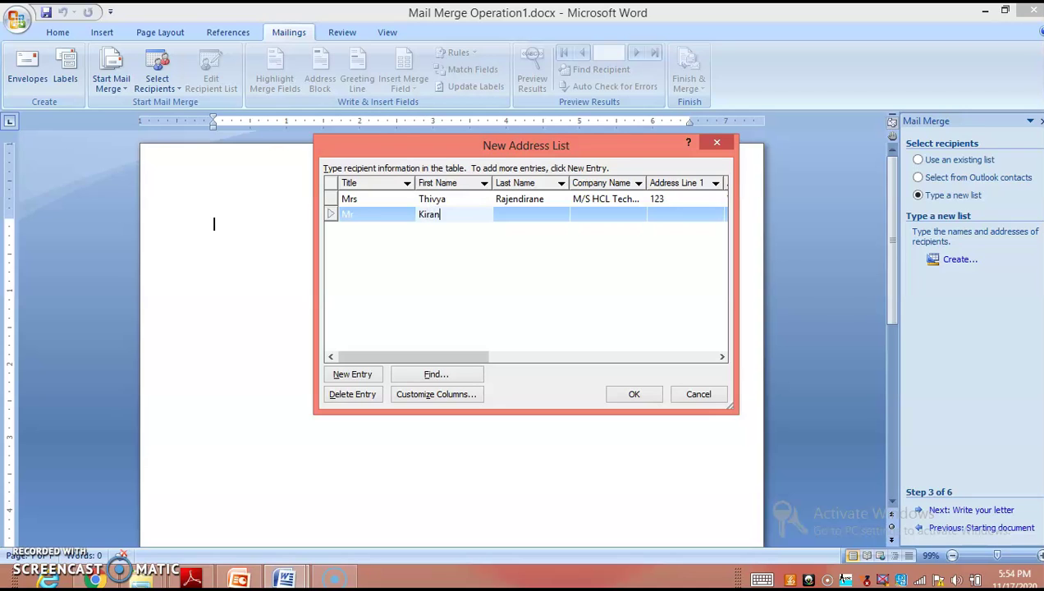
key(Tab)
text(G)
Step: Enter company M/S Accent Technologies and the address fields, then confirm the list
key(Tab)
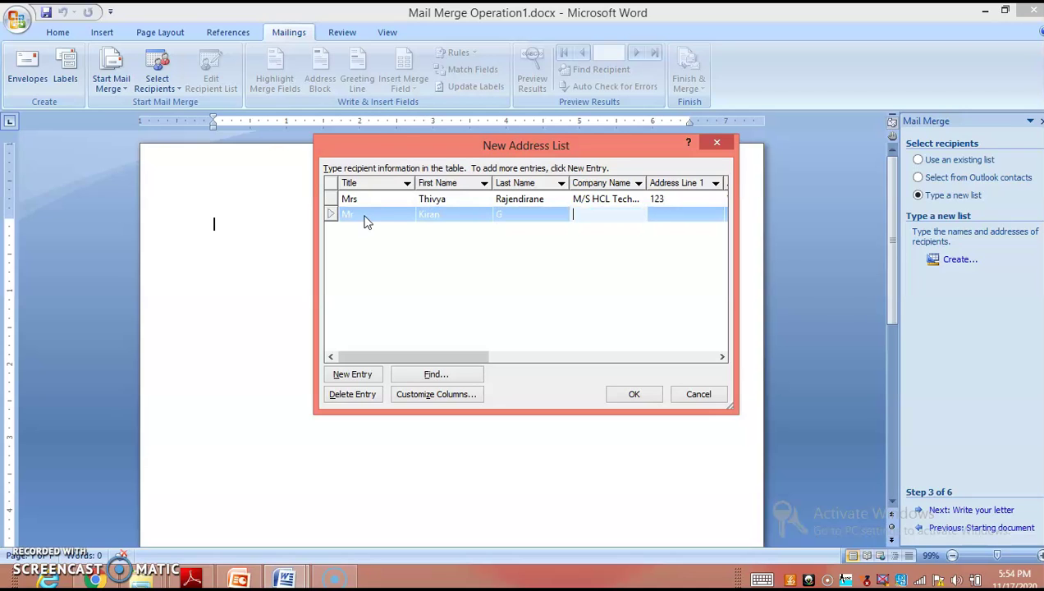
text(M)
text(/S Acc)
text(ent Technologies)
key(Tab)
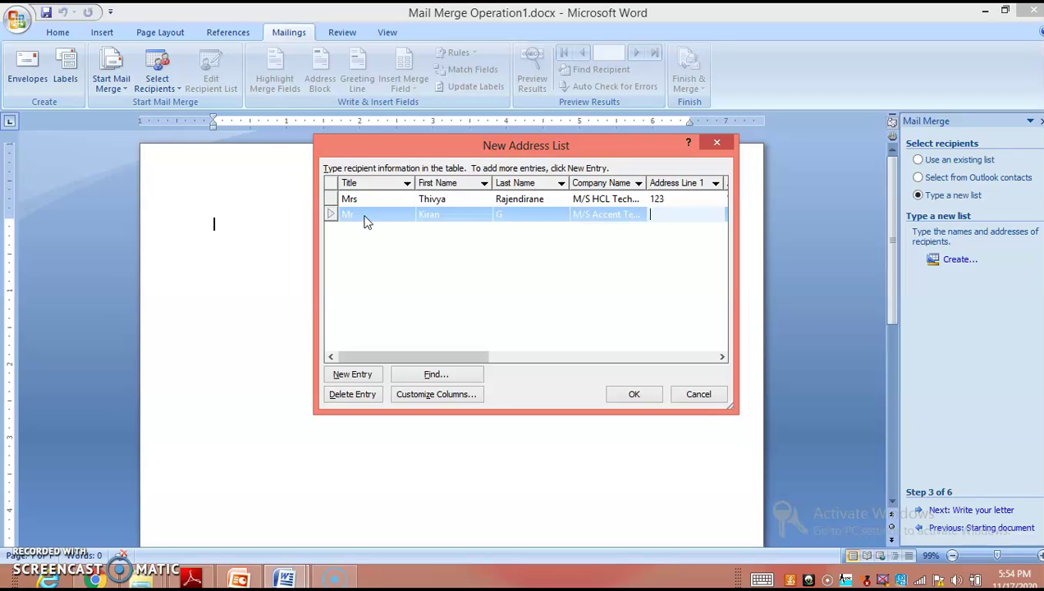
text(C)
key(Tab)
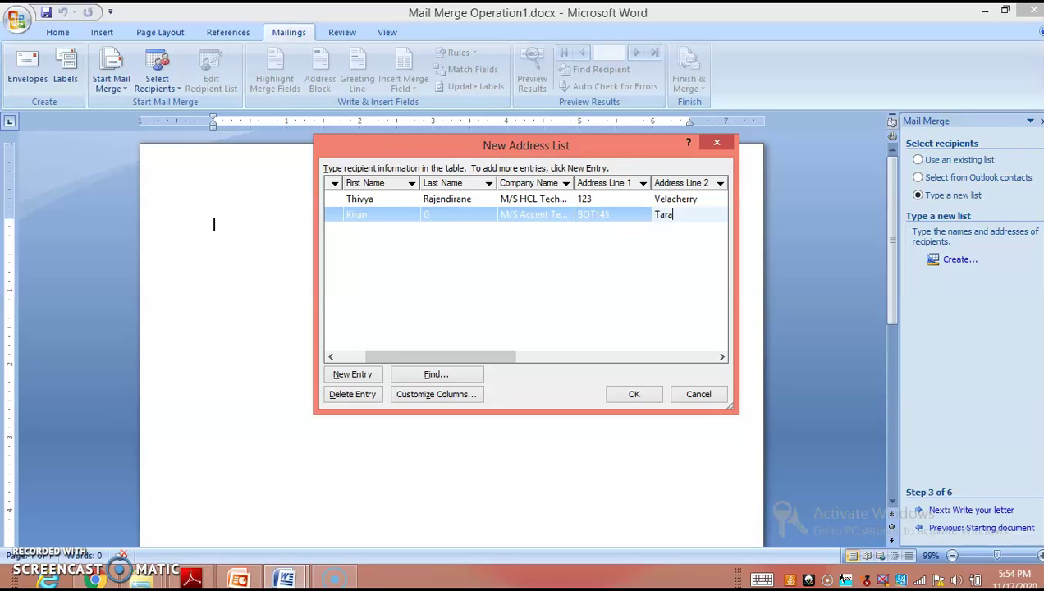
key(Tab)
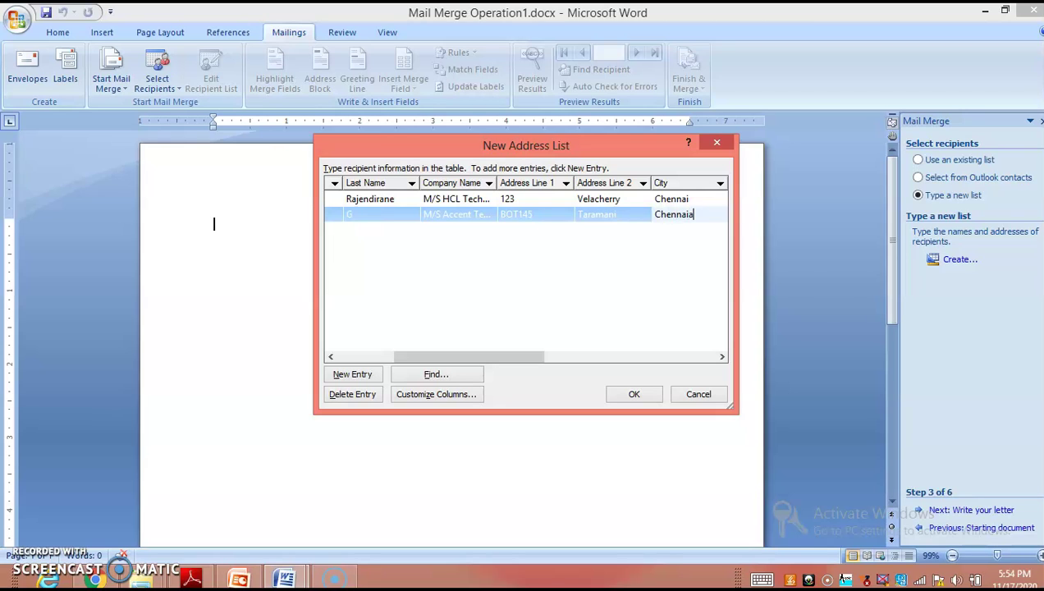
key(Tab)
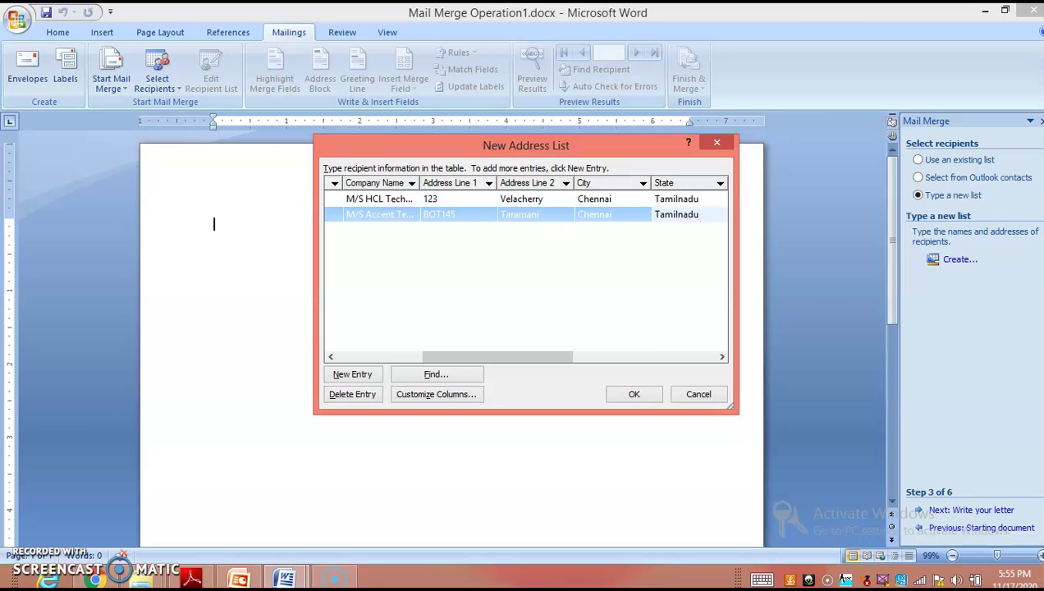
click(641, 397)
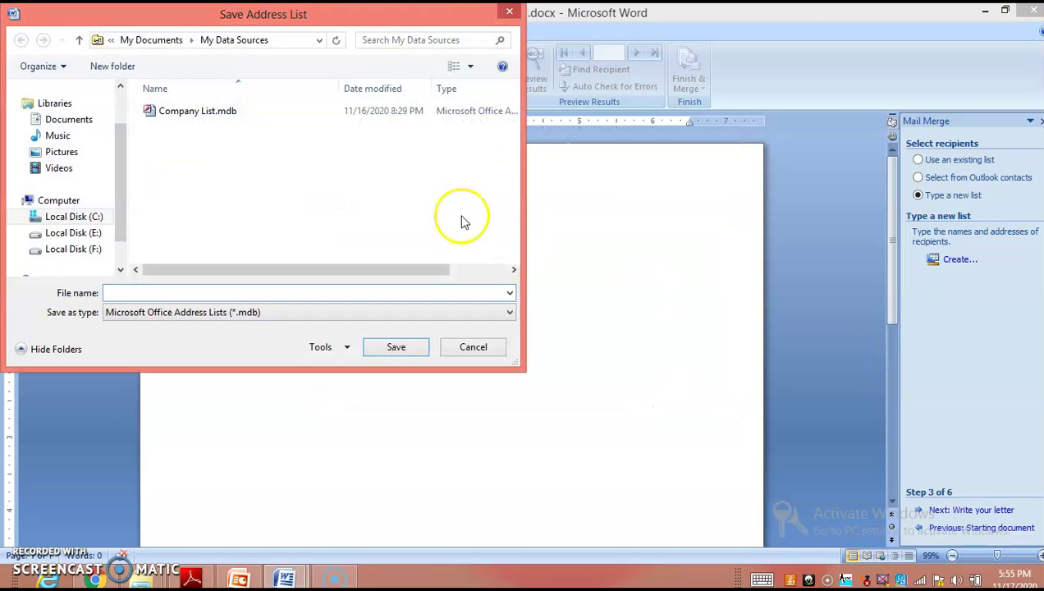
Step: Save the address list in My Data Sources as Company1.mdb
drag(303, 12, 439, 78)
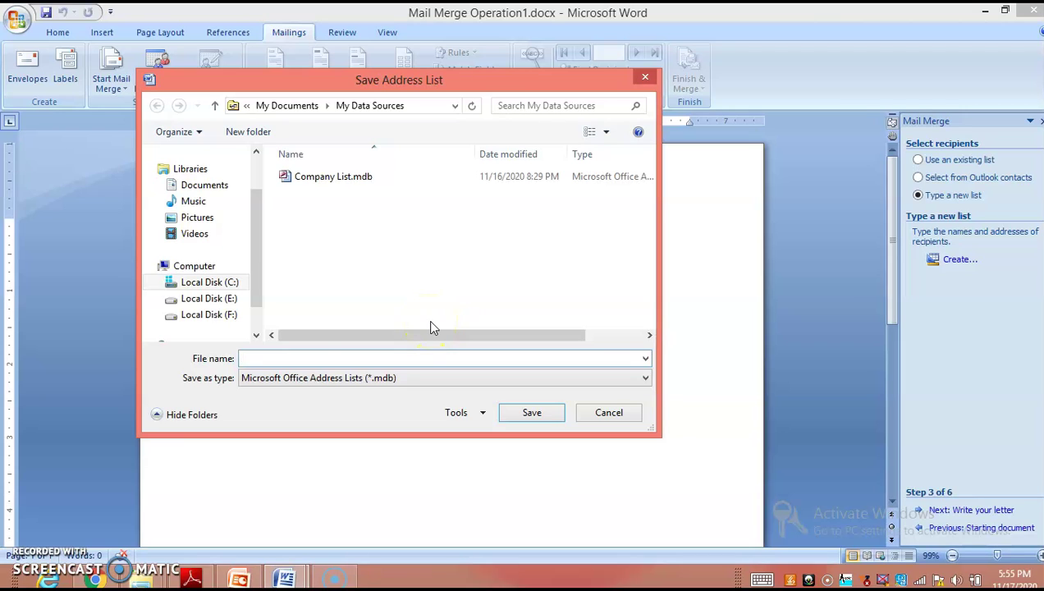
text(Coma)
key(BackSpace)
text(p)
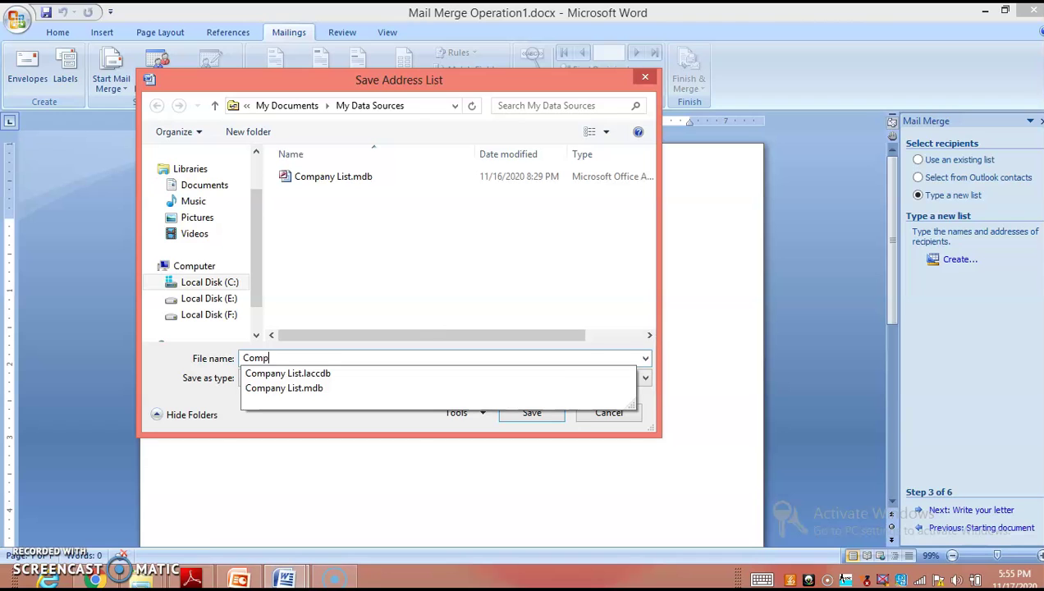
text(any1)
click(524, 412)
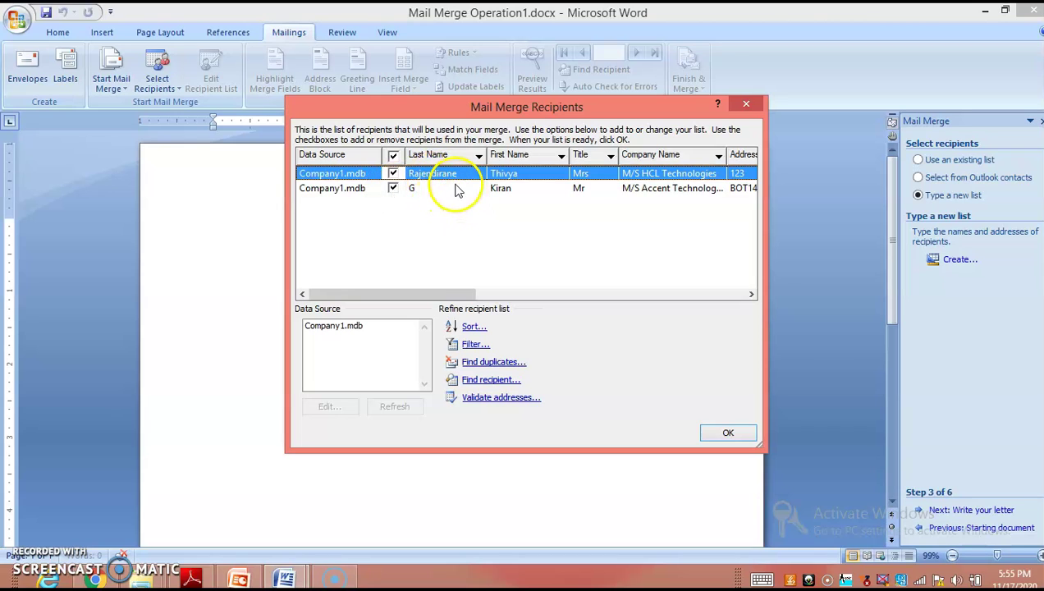
Step: Review the two Company1 recipients and accept them for the merge
drag(451, 293, 408, 303)
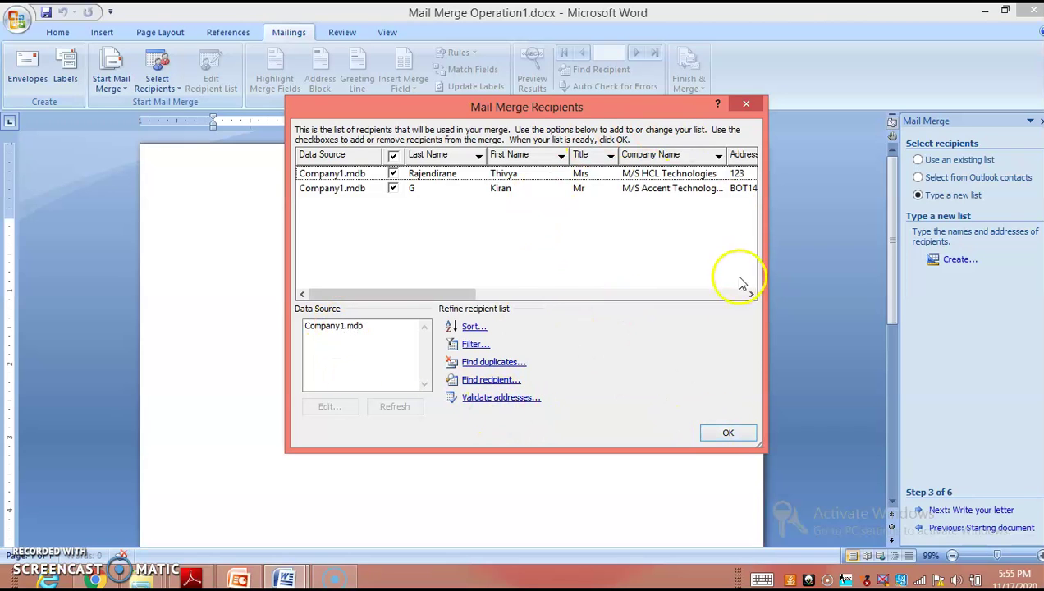
click(728, 435)
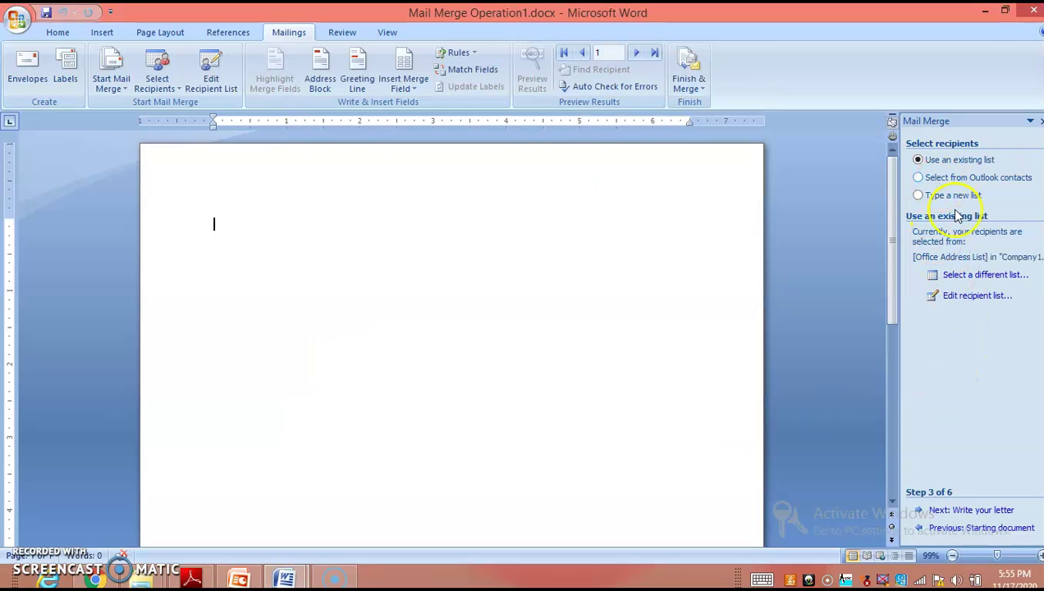
Step: Advance to Write your letter and place the cursor on the line after 'To,' in the cover letter
click(977, 511)
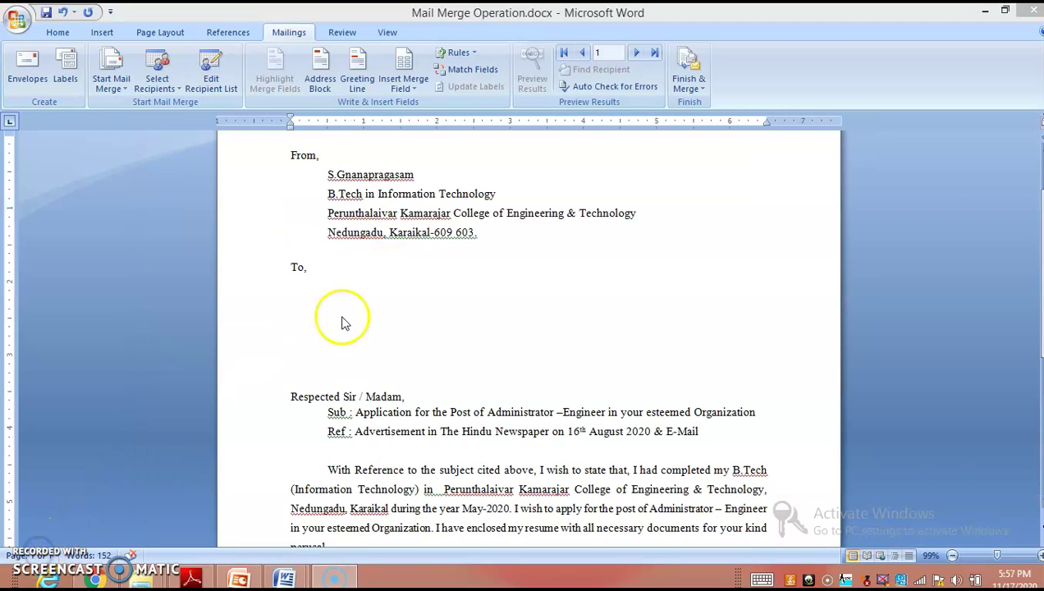
click(380, 270)
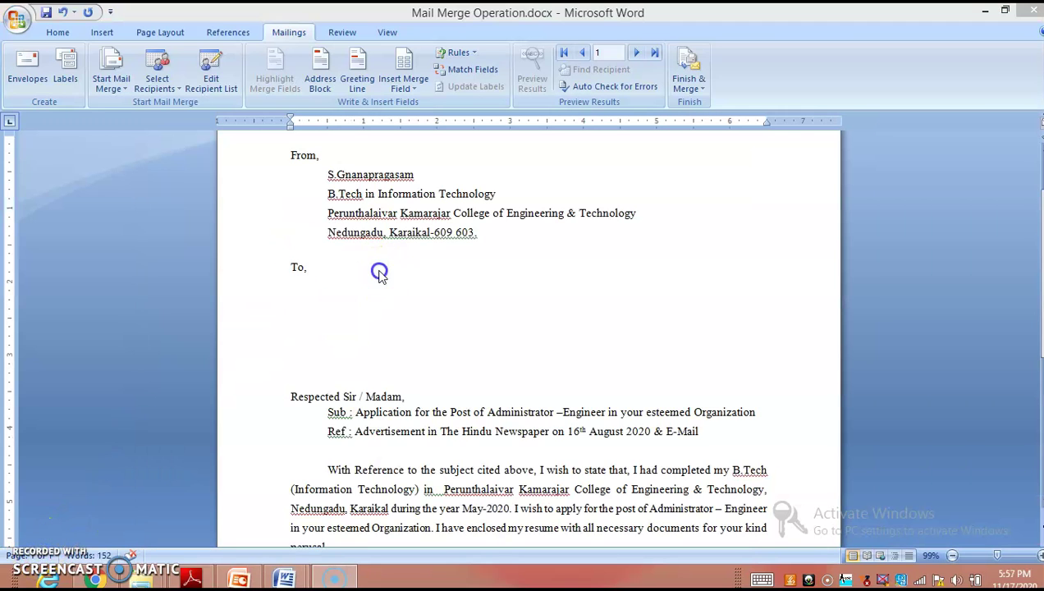
scroll(310, 221, up, 2)
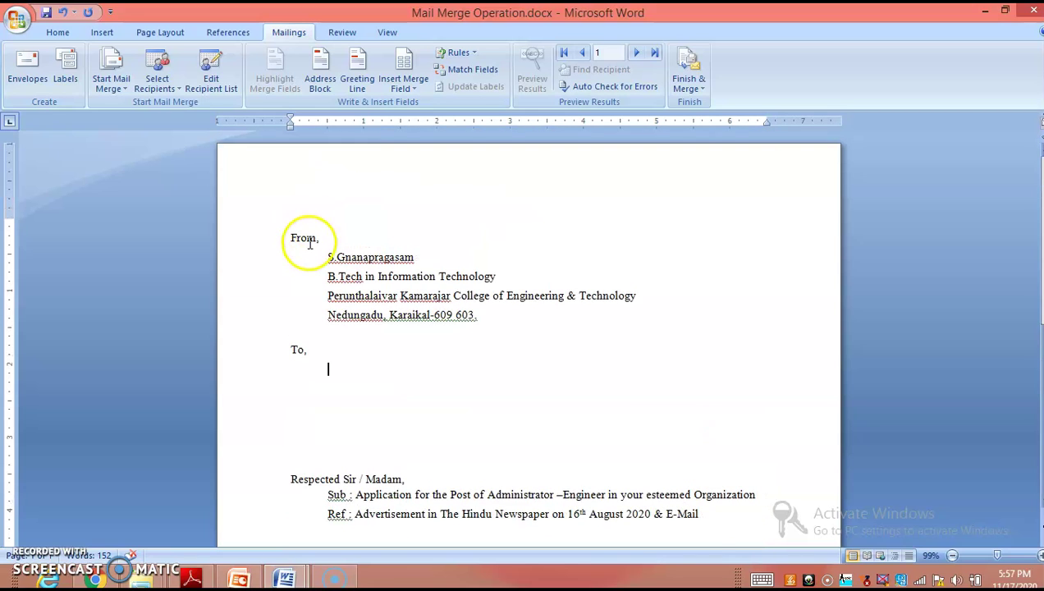
scroll(459, 266, down, 2)
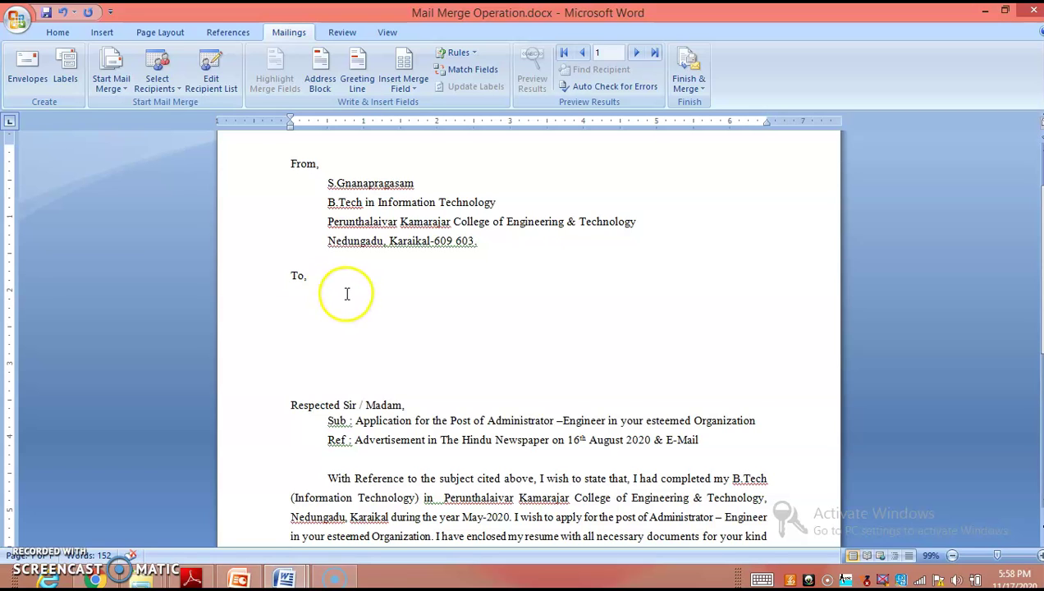
scroll(346, 304, down, 3)
scroll(361, 361, down, 1)
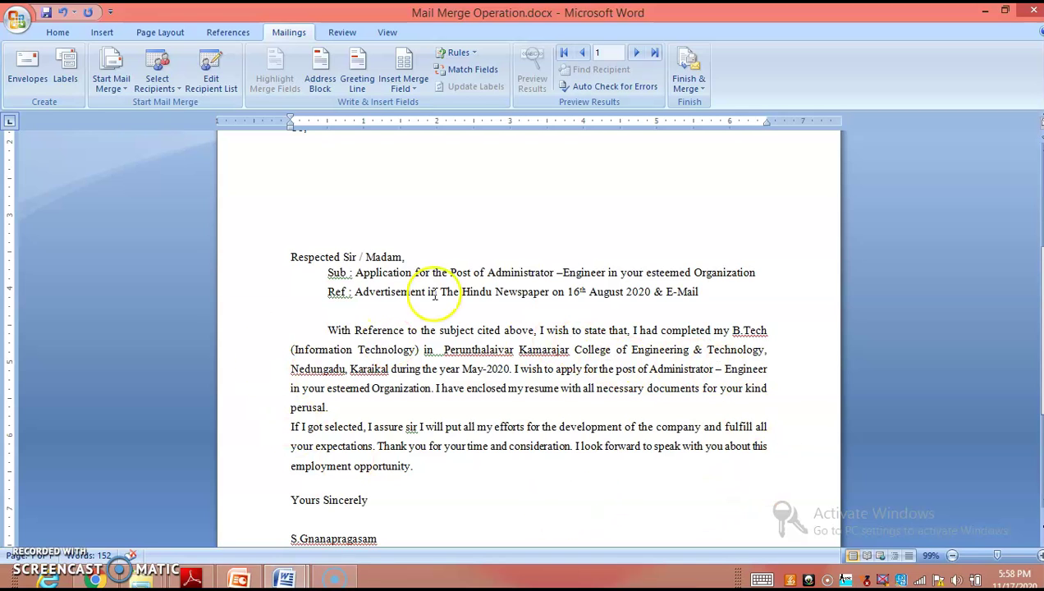
scroll(698, 419, down, 4)
scroll(329, 378, up, 5)
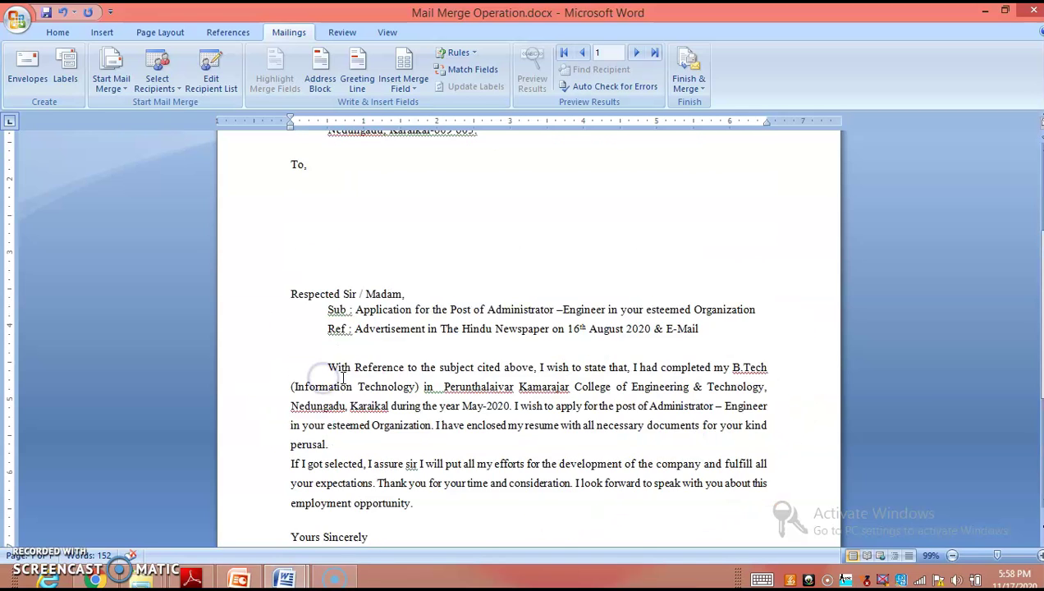
scroll(344, 377, up, 4)
click(324, 326)
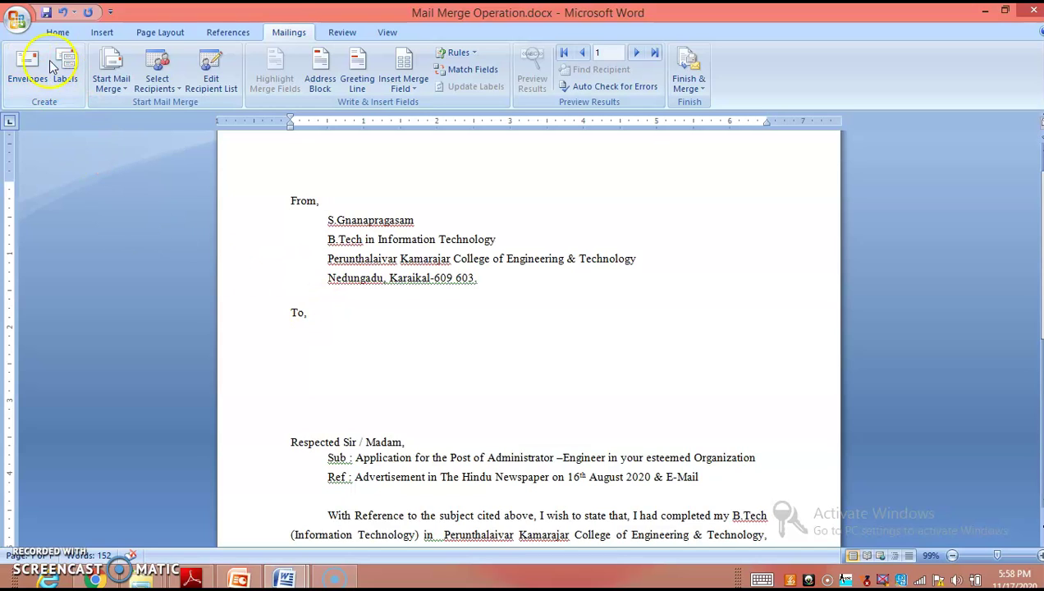
Step: Trial-insert Title and First_Name merge fields under 'To,', then undo both
click(58, 32)
click(289, 32)
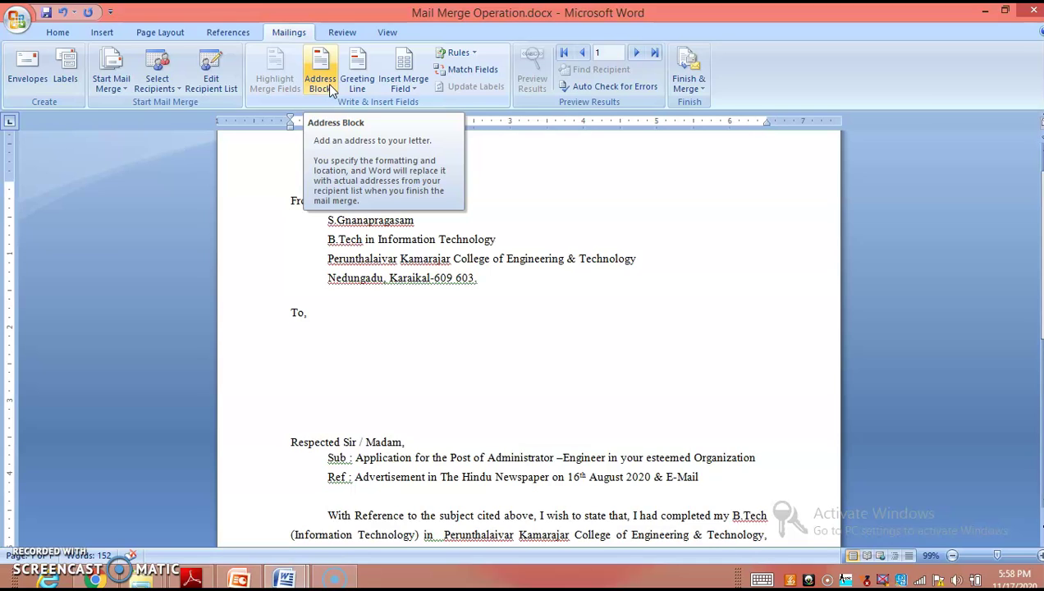
click(413, 91)
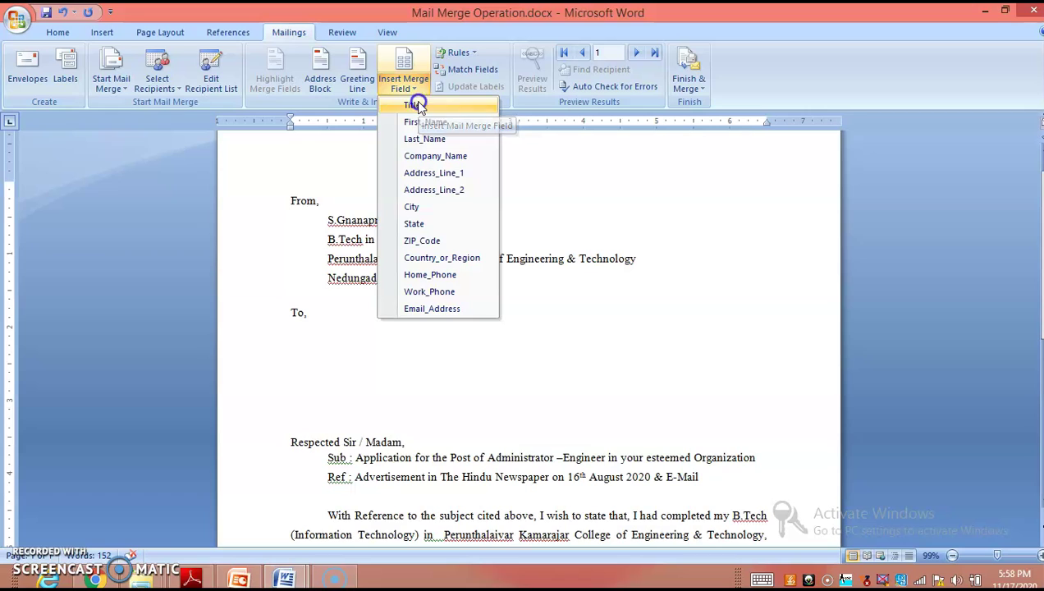
click(413, 105)
key(ctrl+z)
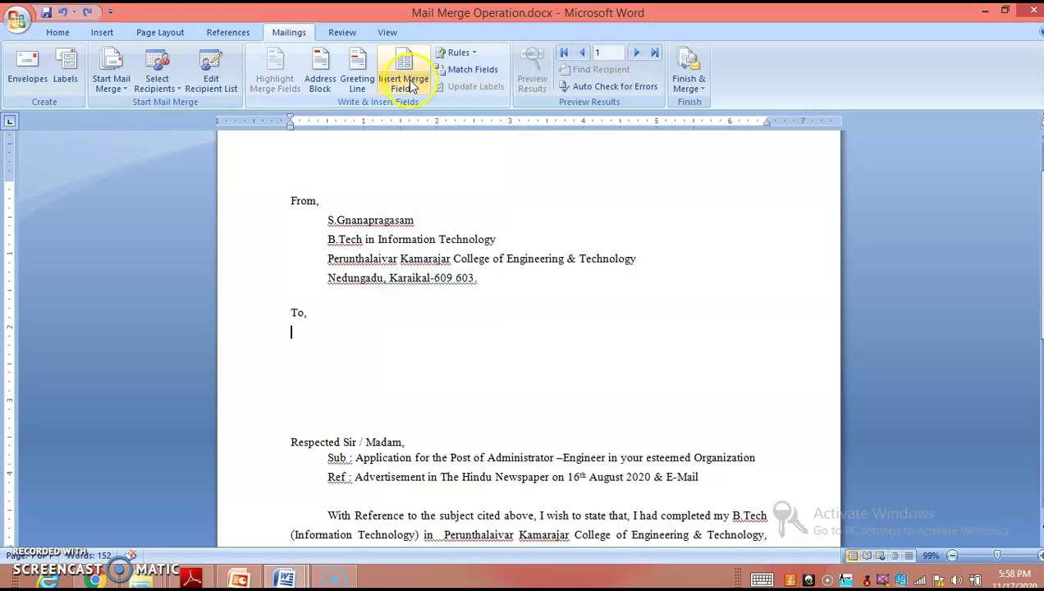
click(410, 82)
click(425, 122)
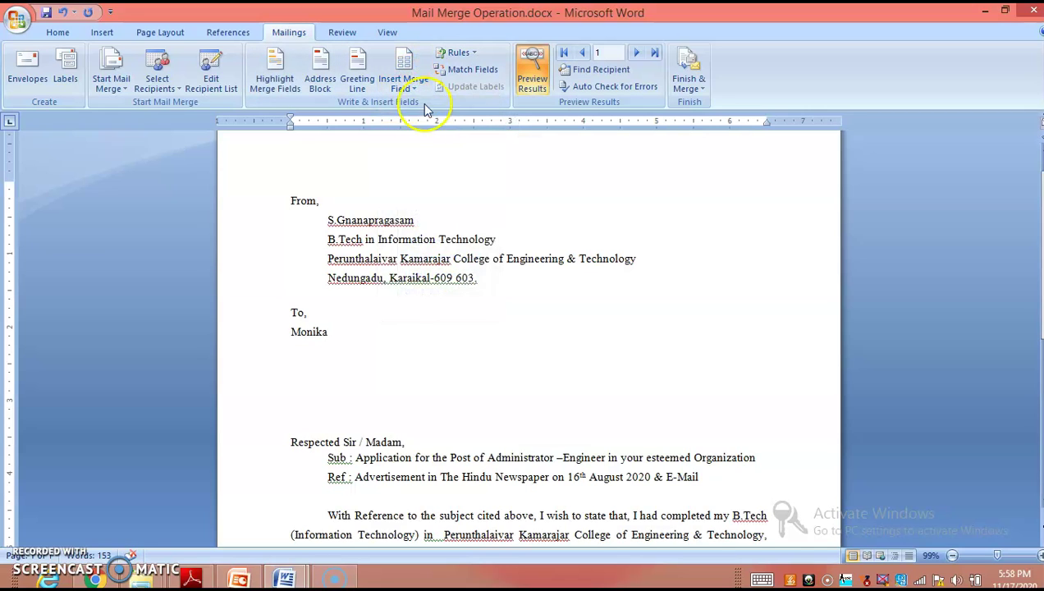
key(ctrl+z)
click(404, 87)
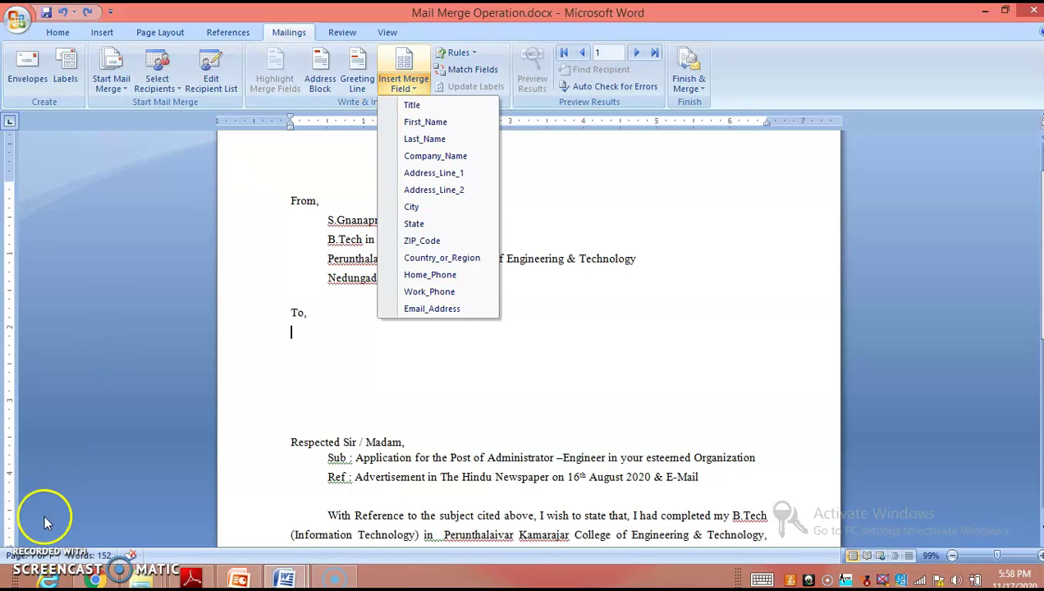
click(333, 349)
click(320, 318)
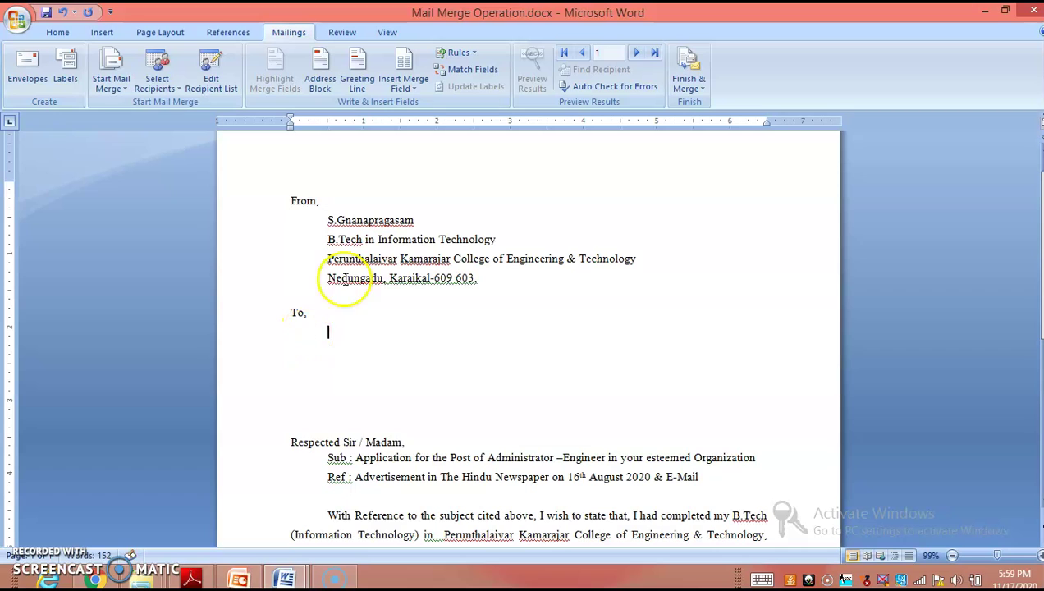
Step: Insert Title, First_Name and Last_Name fields, with Company_Name on its own indented line
click(403, 82)
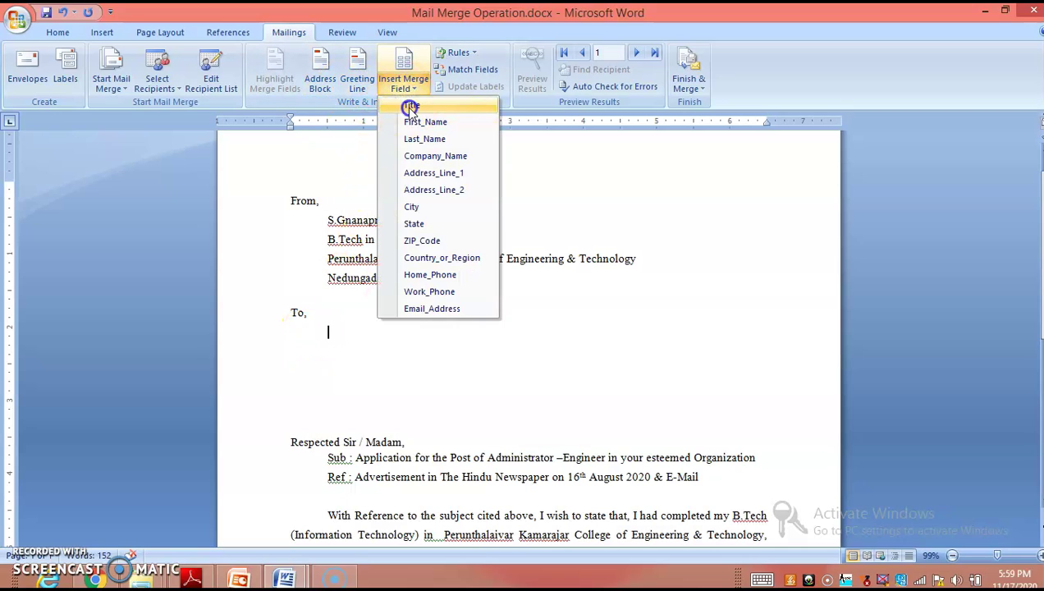
click(412, 107)
click(404, 87)
click(423, 123)
click(404, 83)
click(423, 138)
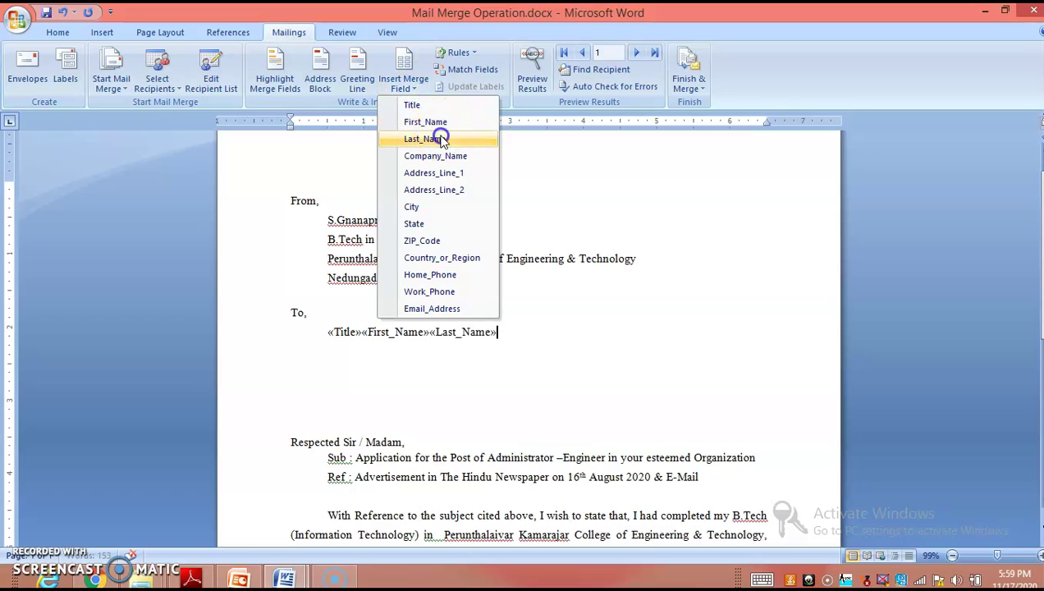
click(404, 82)
click(438, 156)
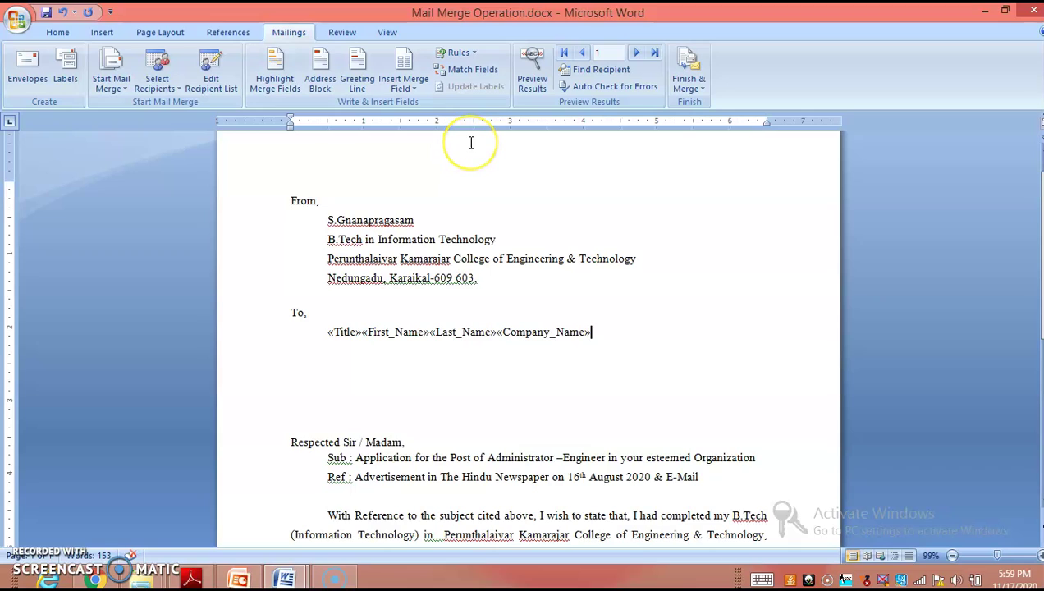
click(499, 331)
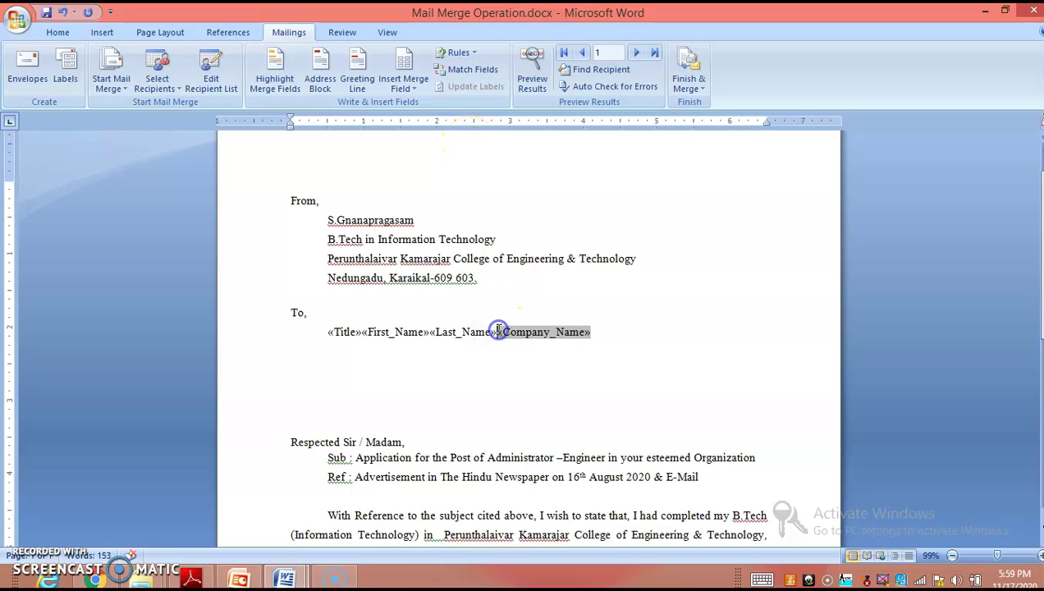
key(Return)
key(Tab)
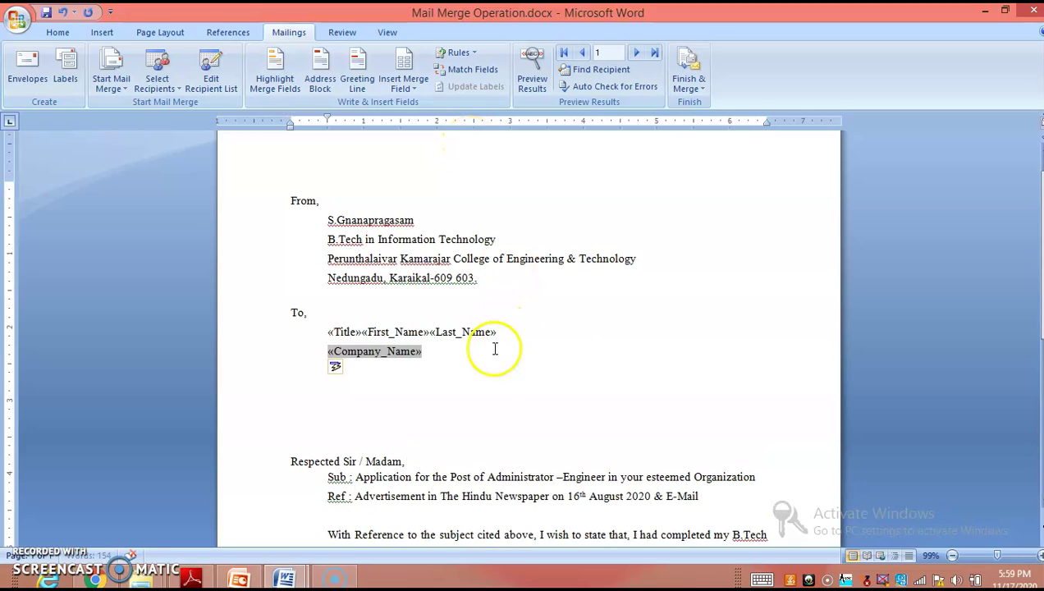
click(422, 351)
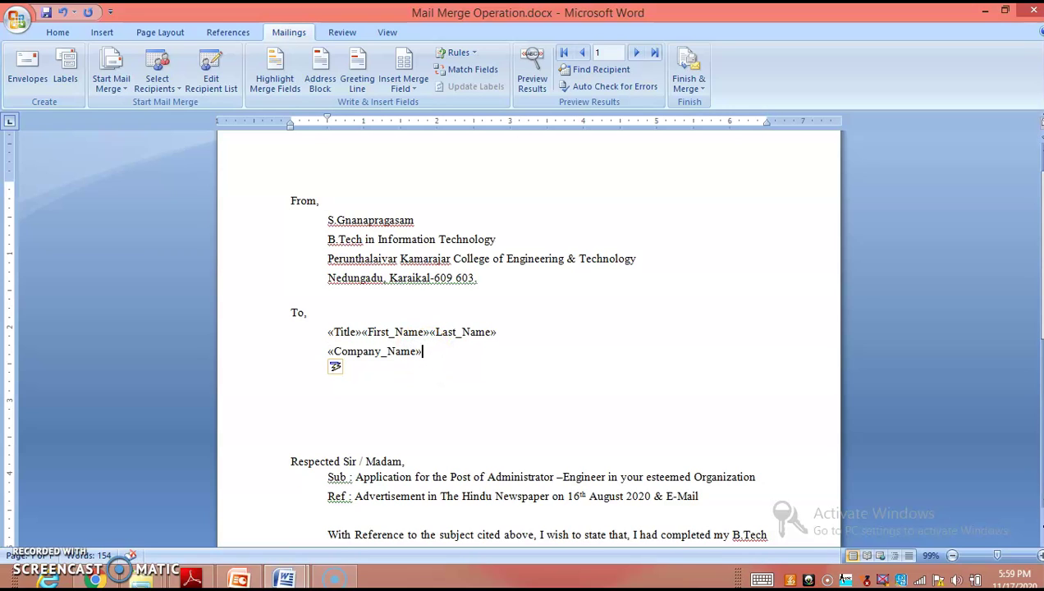
key(Return)
Step: Add Address_Line_1 and Address_Line_2 fields below the company line
click(403, 82)
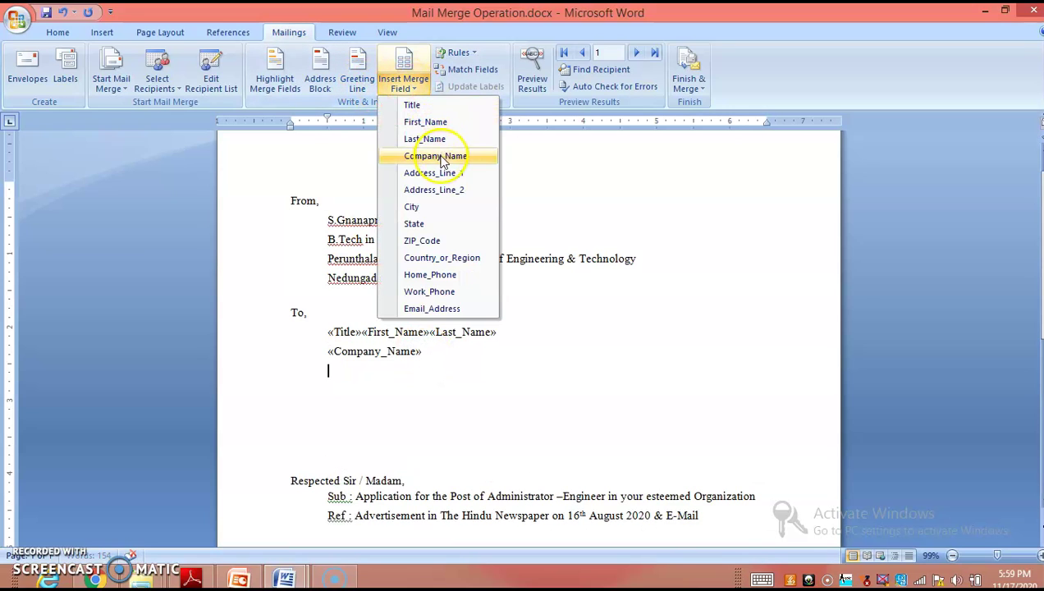
click(437, 172)
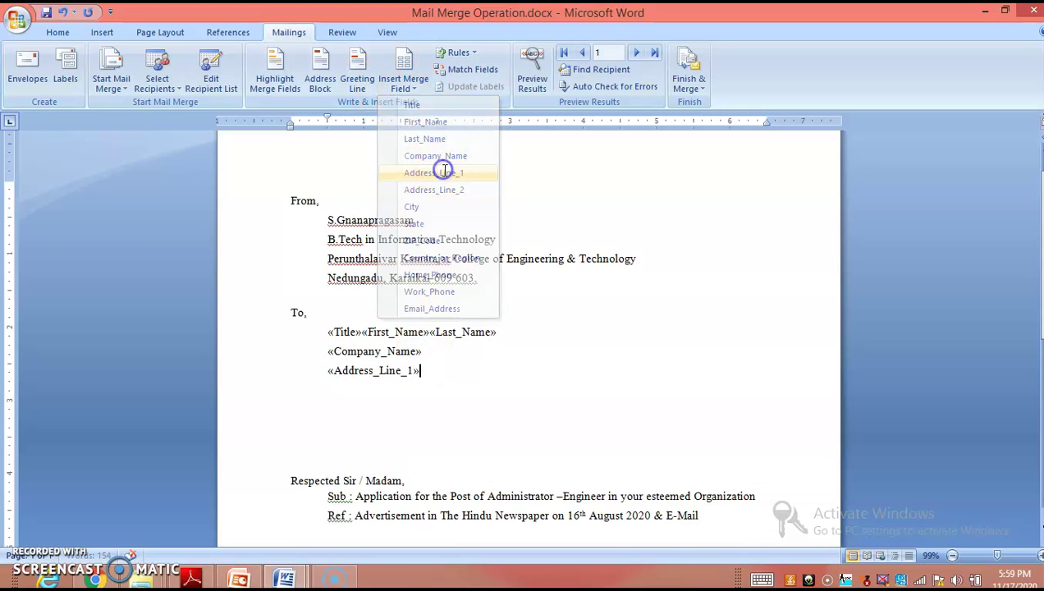
click(417, 85)
click(461, 192)
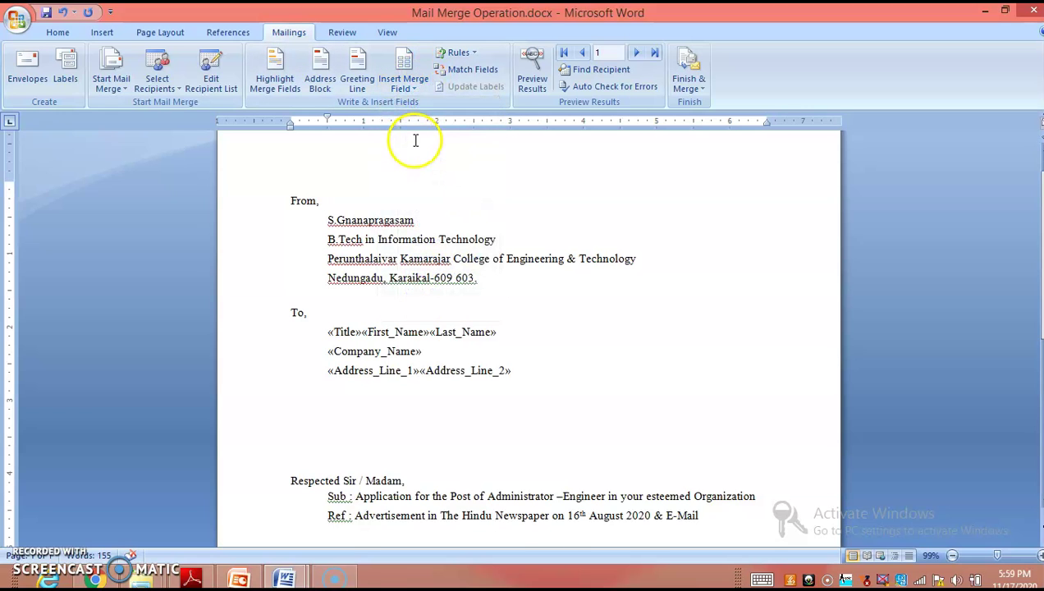
key(Return)
Step: Insert City, State, ZIP_Code and Country_or_Region fields on the next line
click(403, 61)
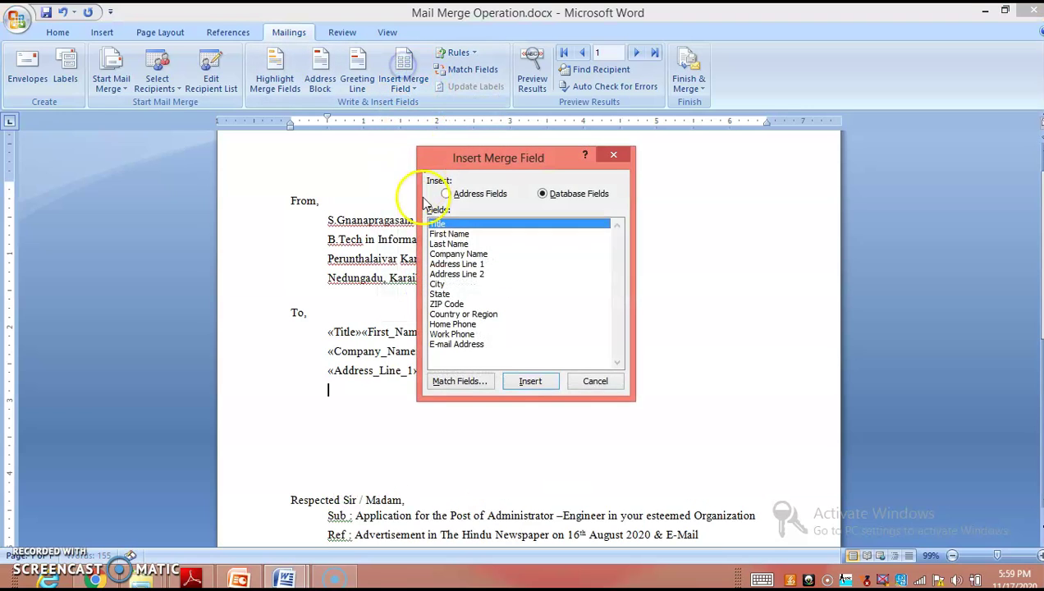
click(613, 157)
click(415, 85)
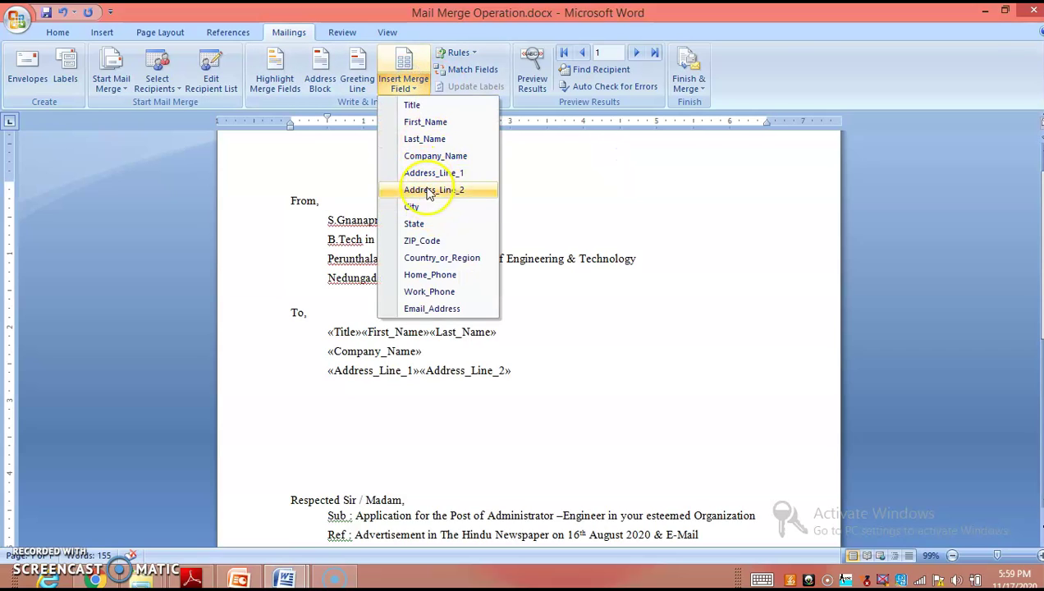
click(423, 207)
click(398, 87)
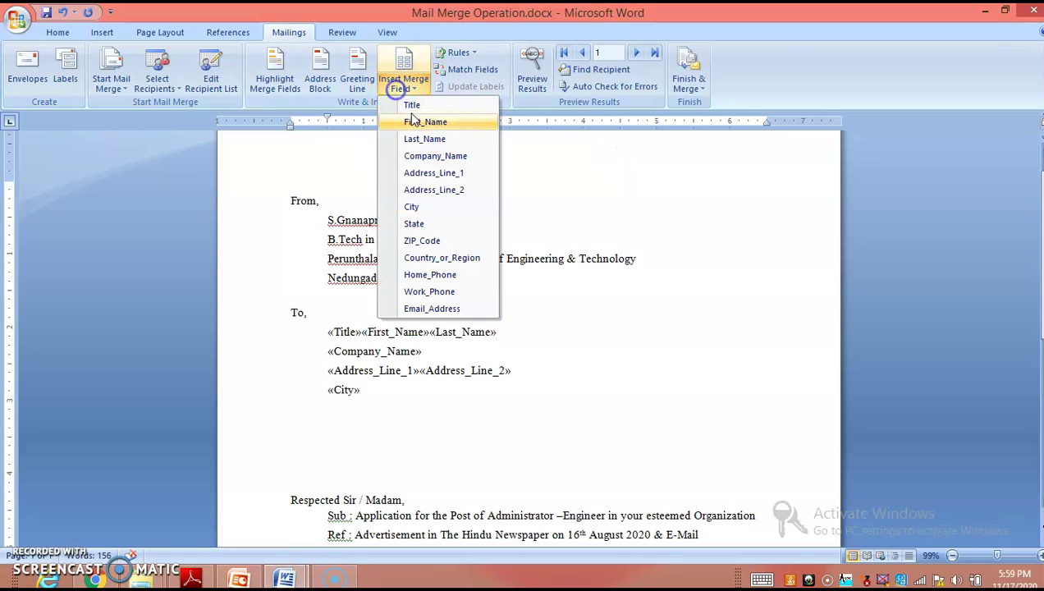
click(433, 223)
click(402, 82)
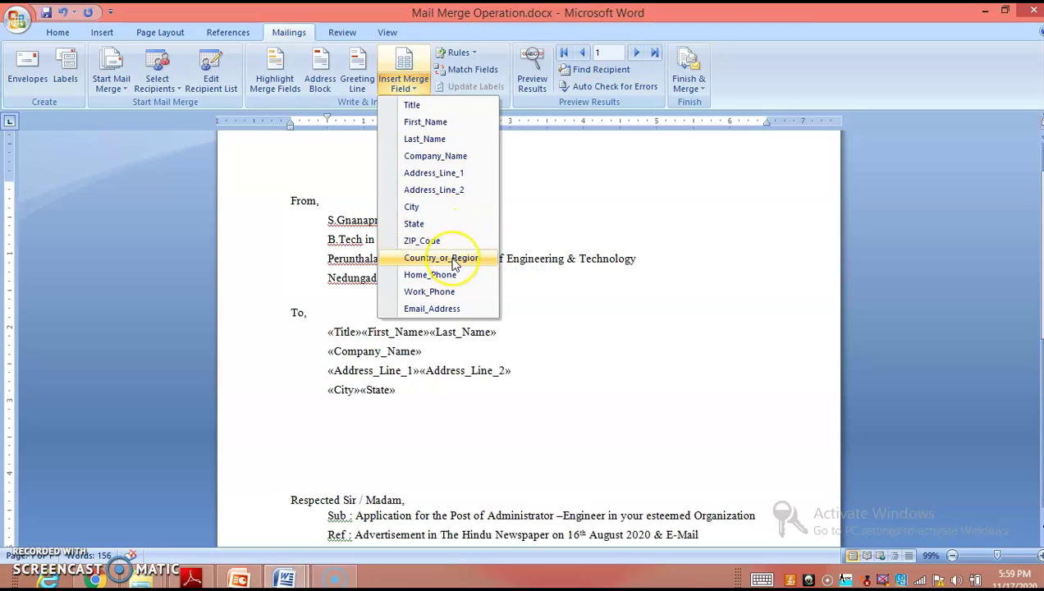
click(443, 240)
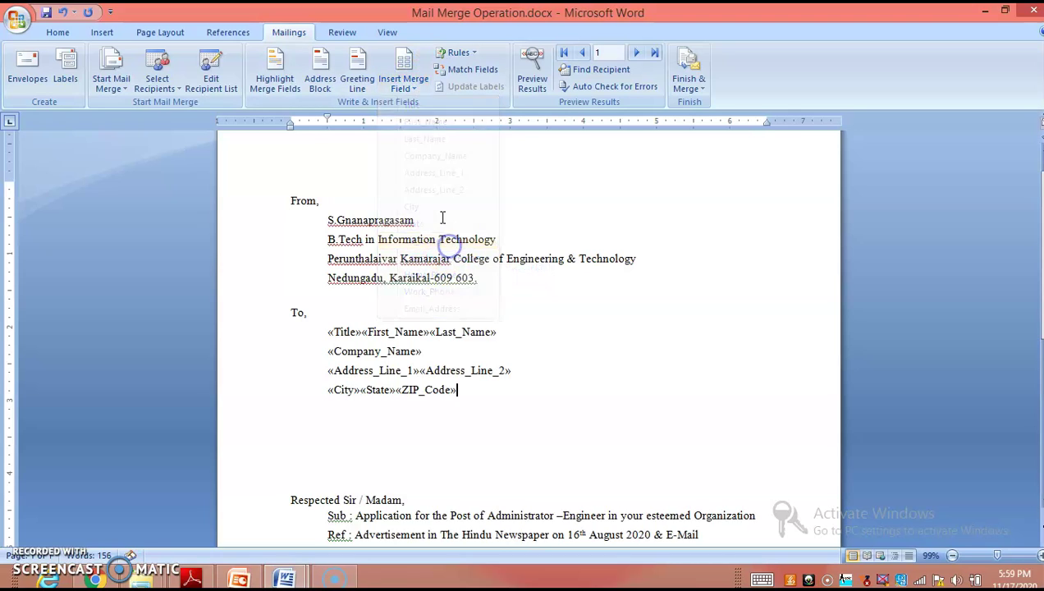
click(405, 82)
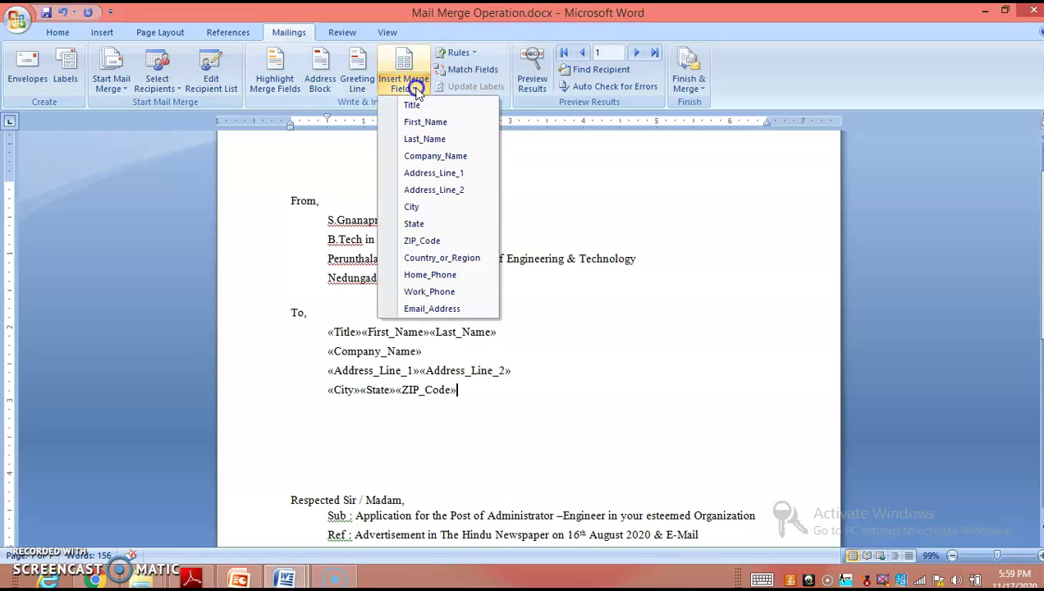
click(448, 258)
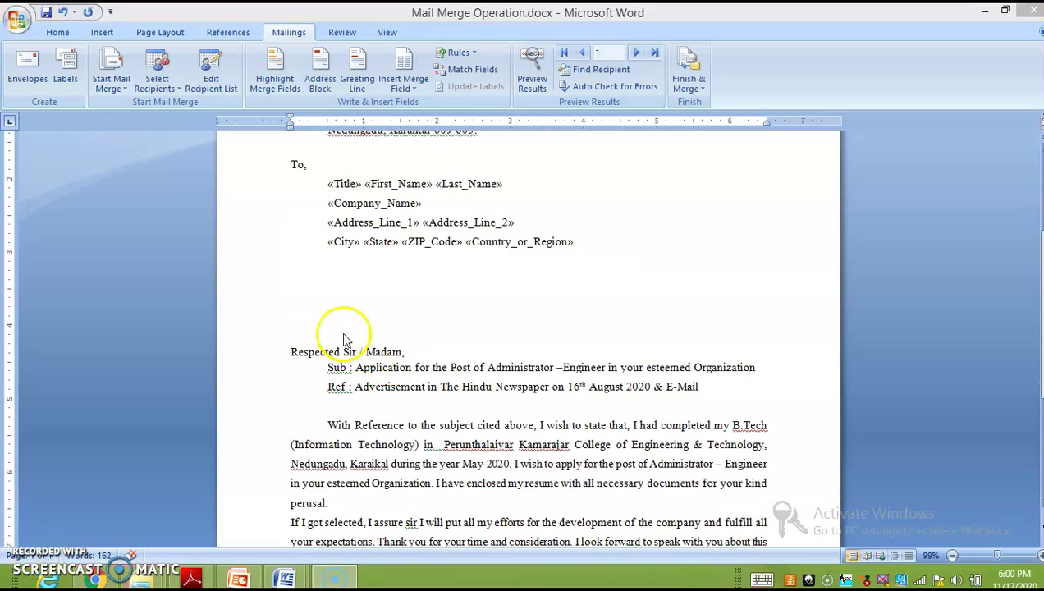
Step: Remove the extra blank lines above the salutation, leaving a single blank line
click(345, 334)
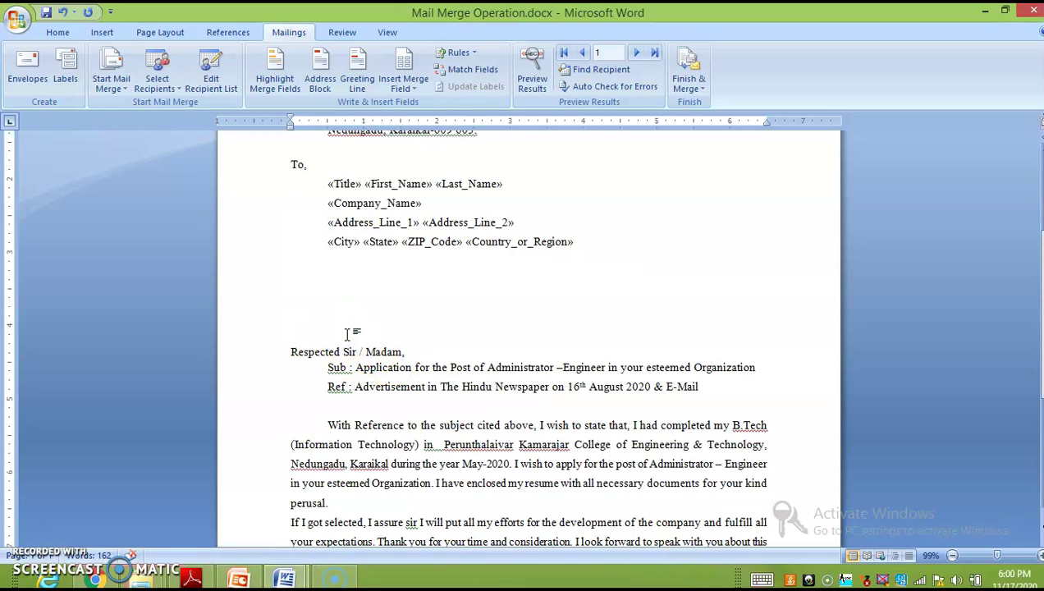
key(BackSpace)
key(BackSpace)
key(BackSpace)
key(BackSpace)
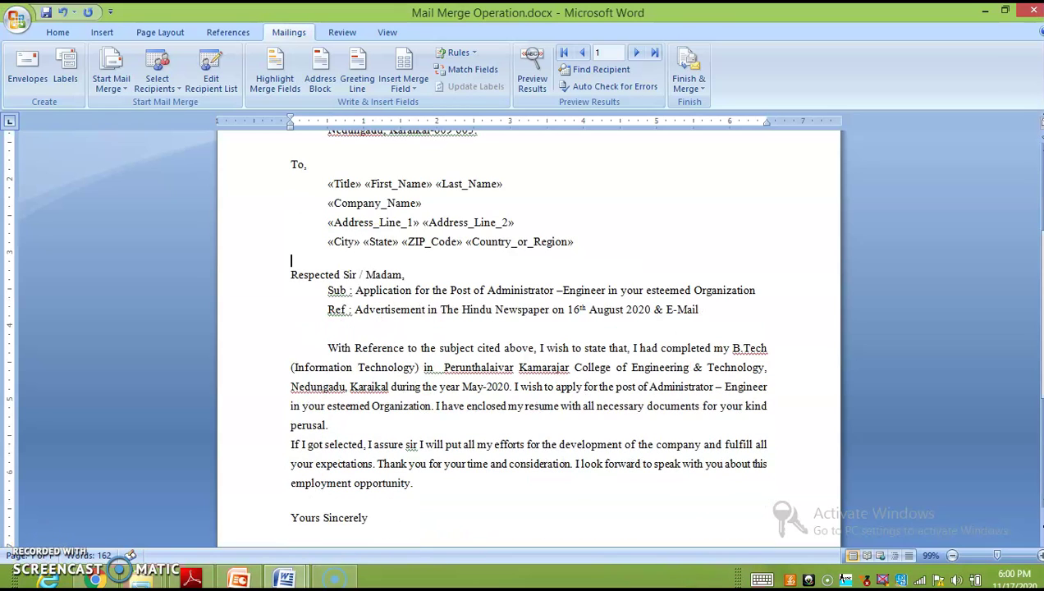
key(Return)
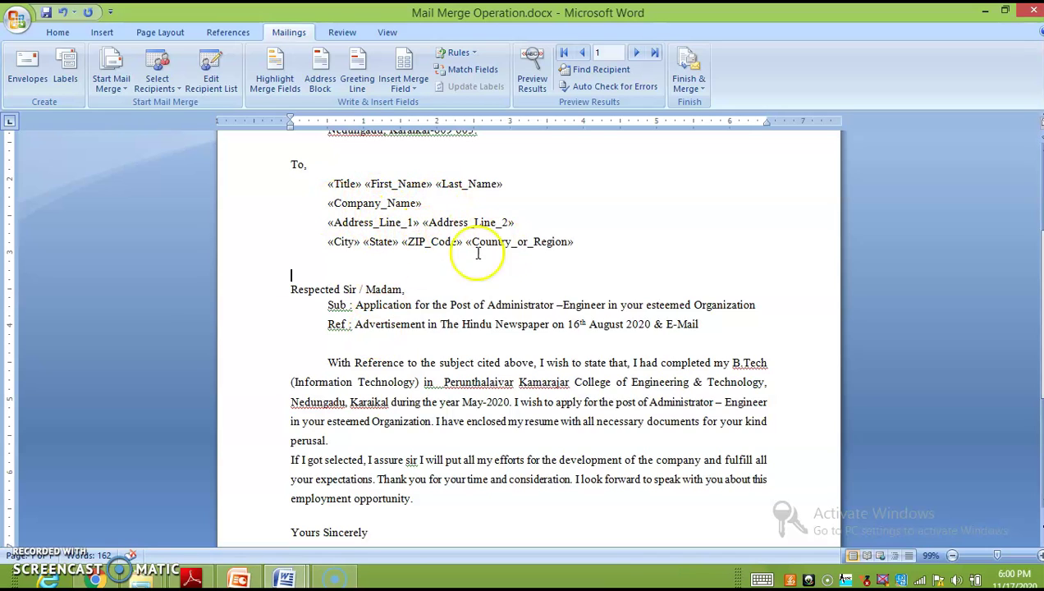
Step: Preview the letter with recipient data and browse to the second recipient's record
scroll(427, 240, up, 1)
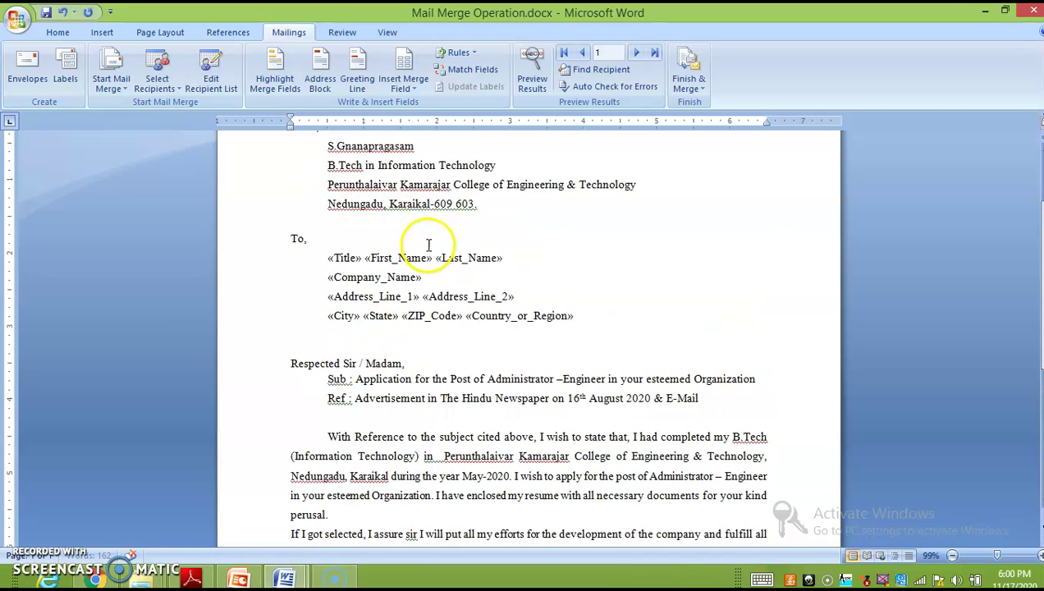
click(537, 77)
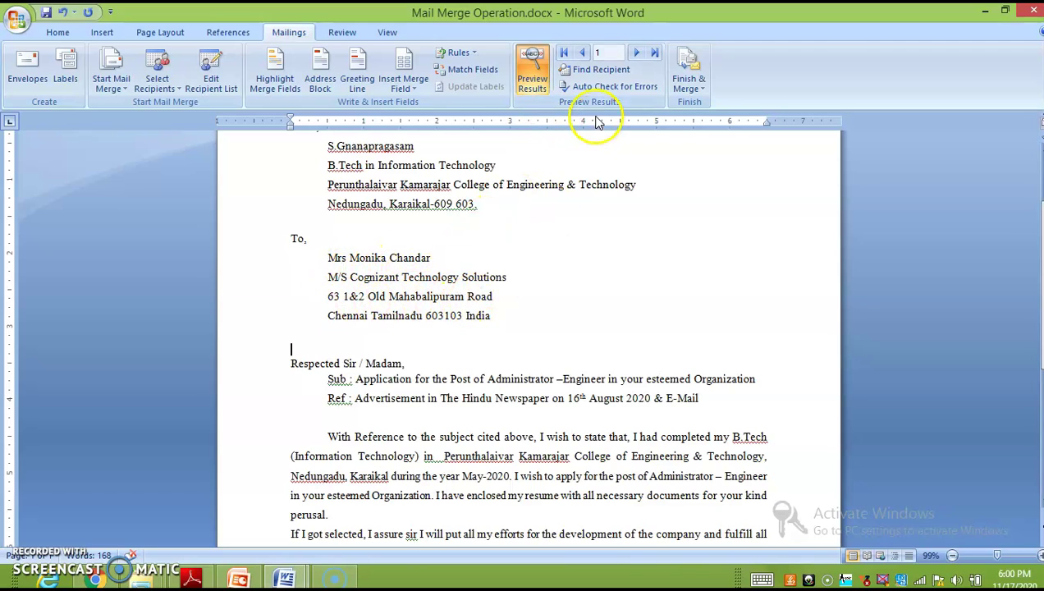
click(639, 54)
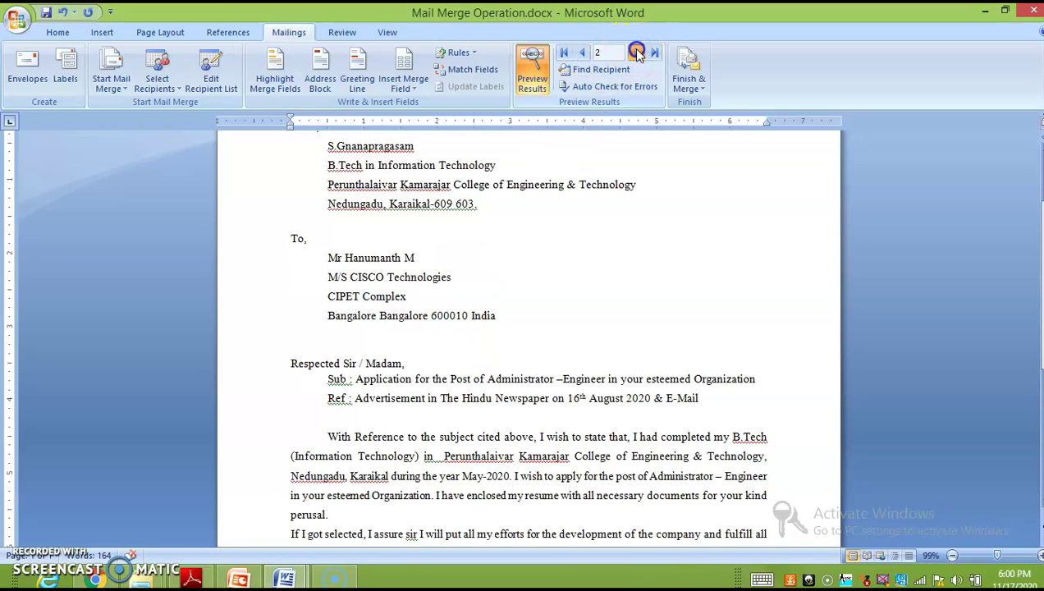
click(581, 54)
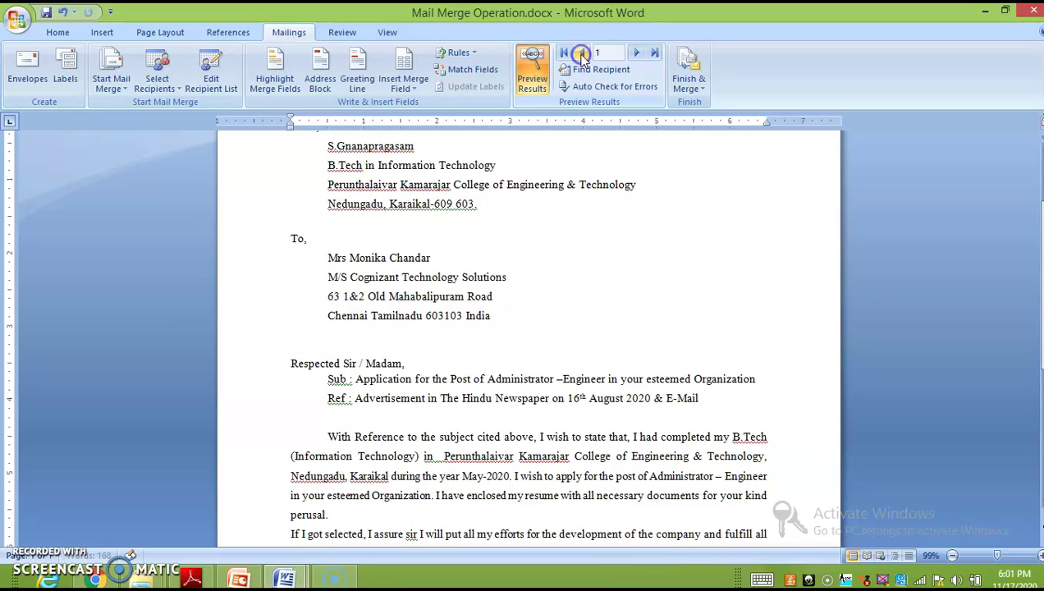
click(637, 54)
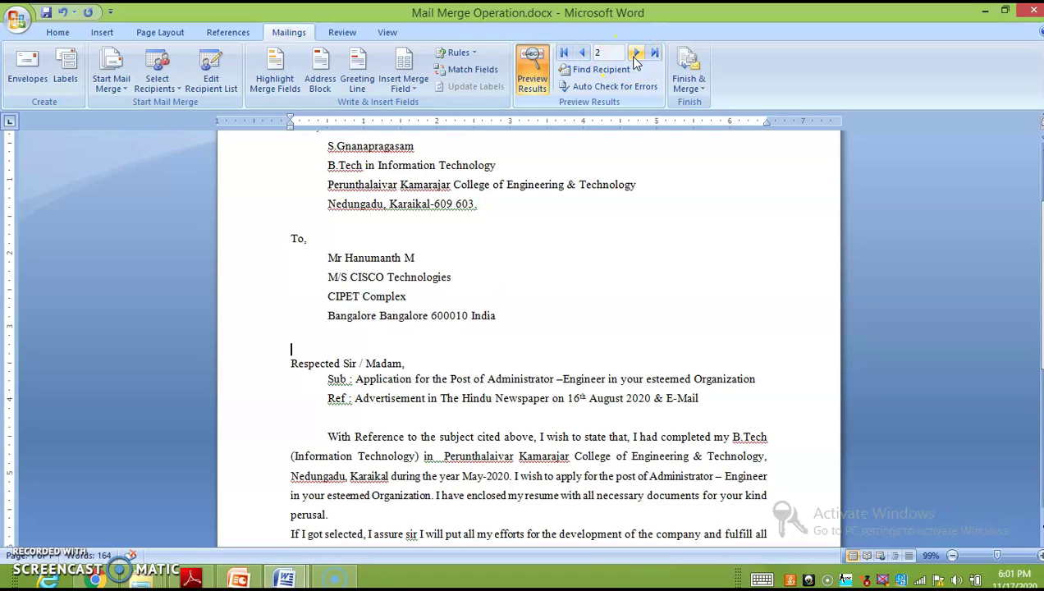
Step: Merge all records into individual editable letters in a new document, Letters1
click(688, 85)
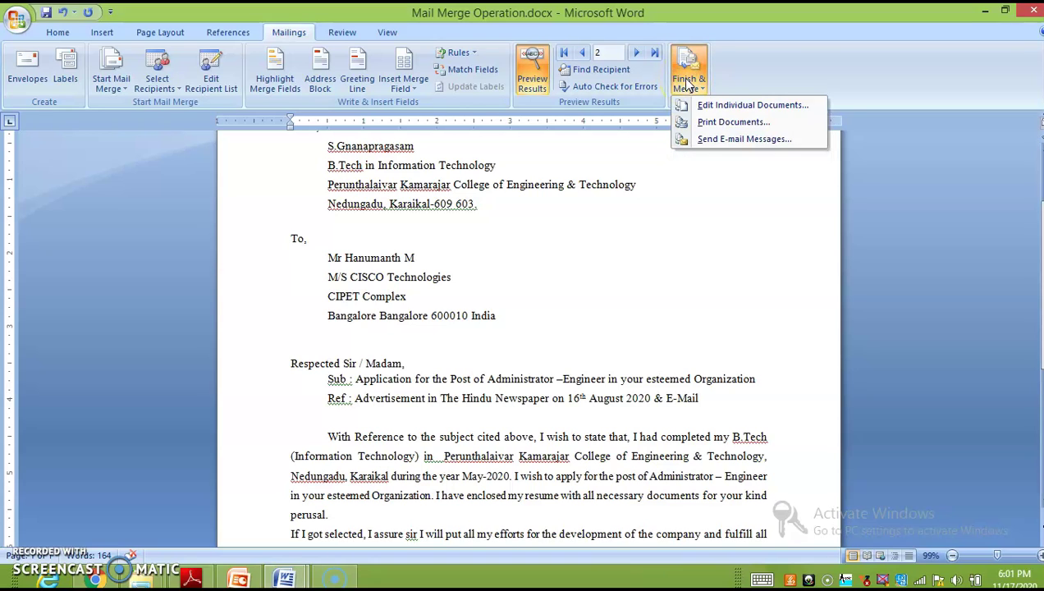
click(687, 85)
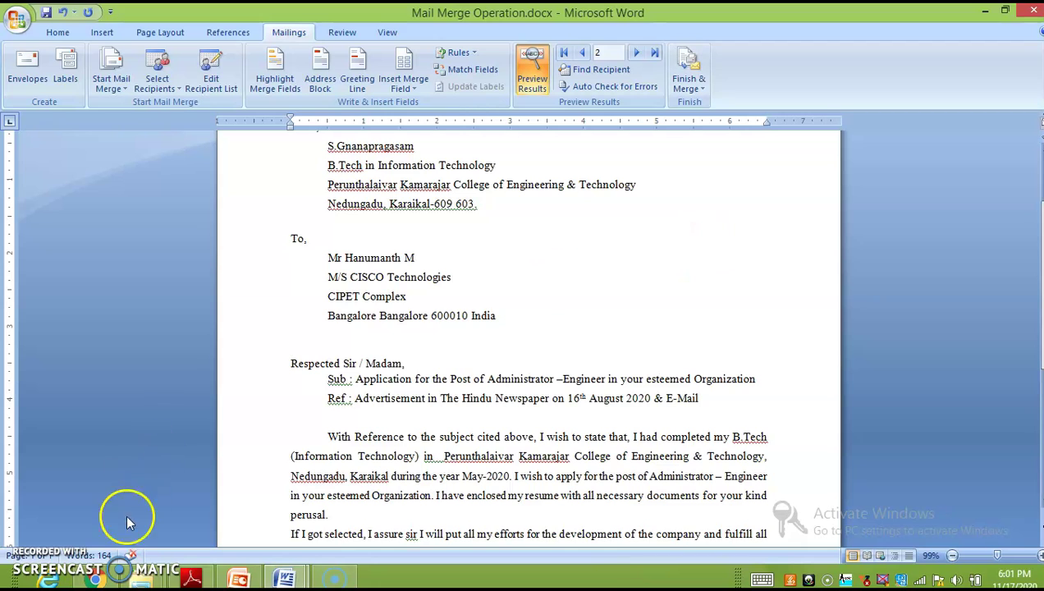
scroll(637, 222, down, 7)
scroll(635, 228, up, 7)
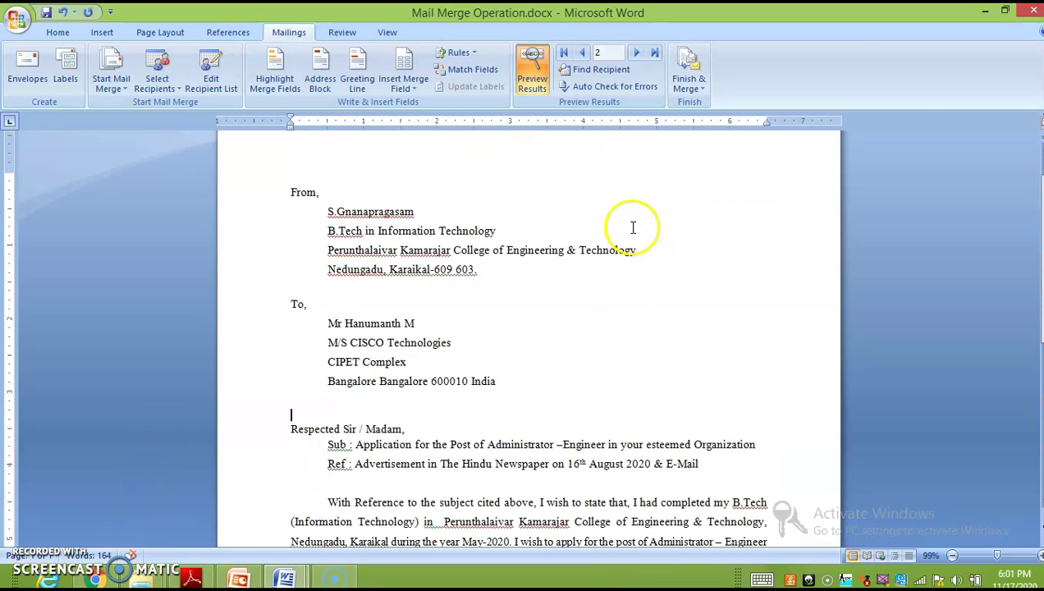
click(686, 78)
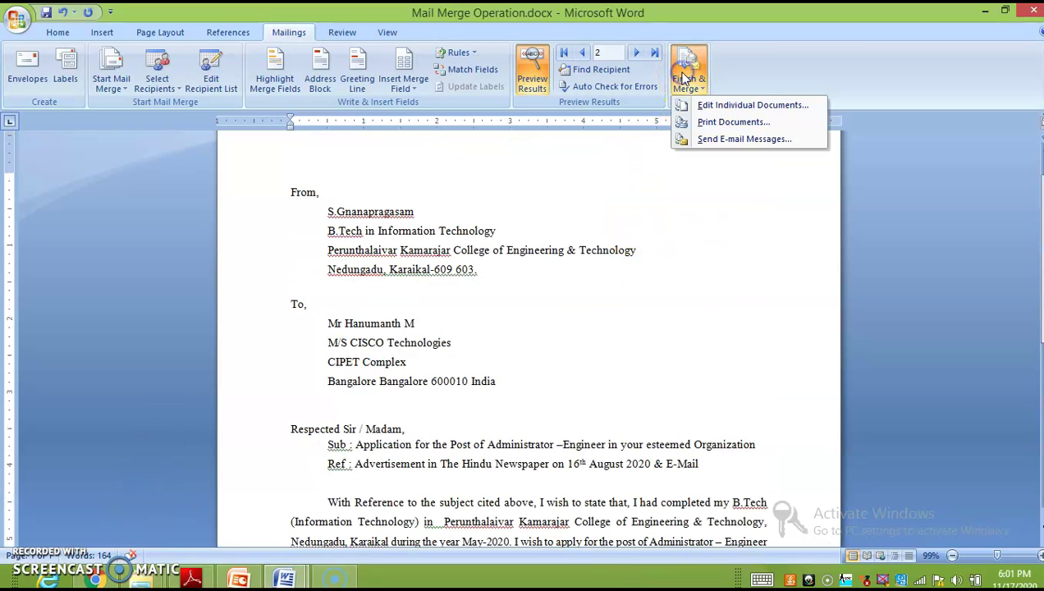
click(724, 109)
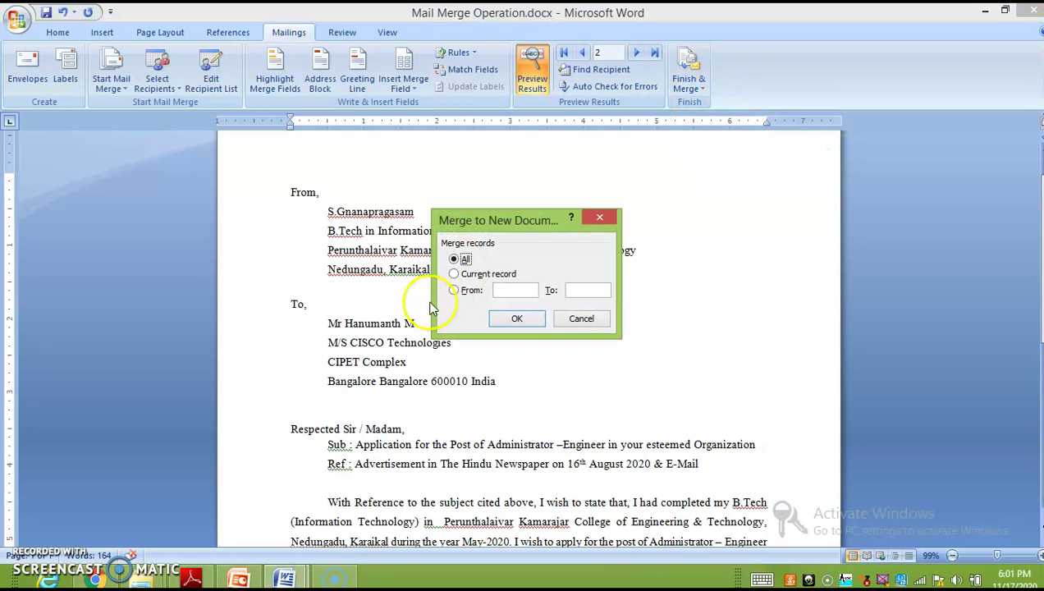
click(518, 321)
scroll(509, 300, down, 8)
scroll(501, 422, up, 7)
Step: Review the print settings without printing, then return to the letter's To, section
scroll(454, 267, down, 9)
scroll(401, 337, up, 6)
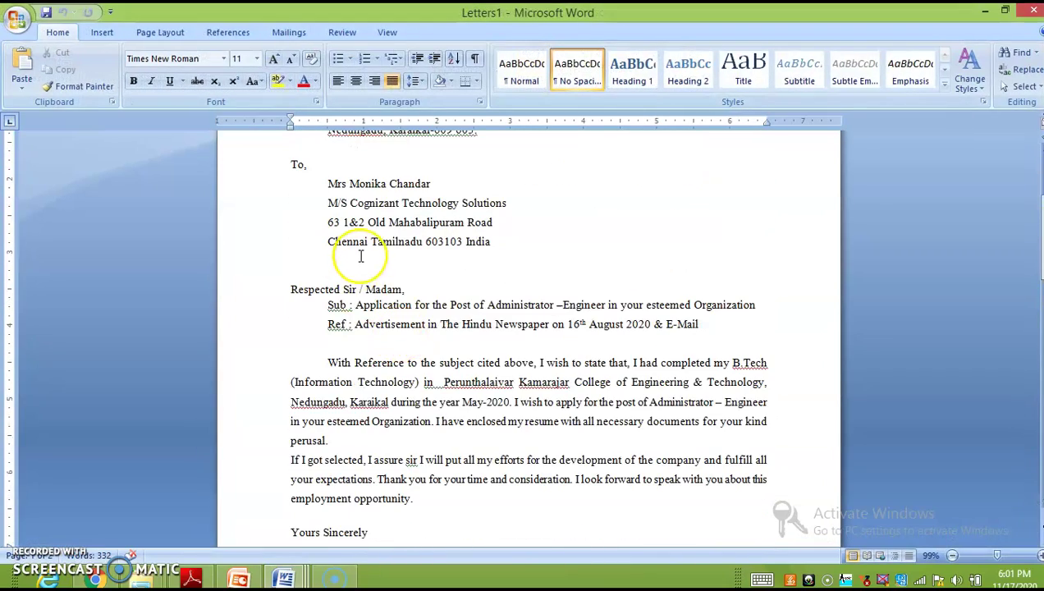
scroll(386, 222, down, 15)
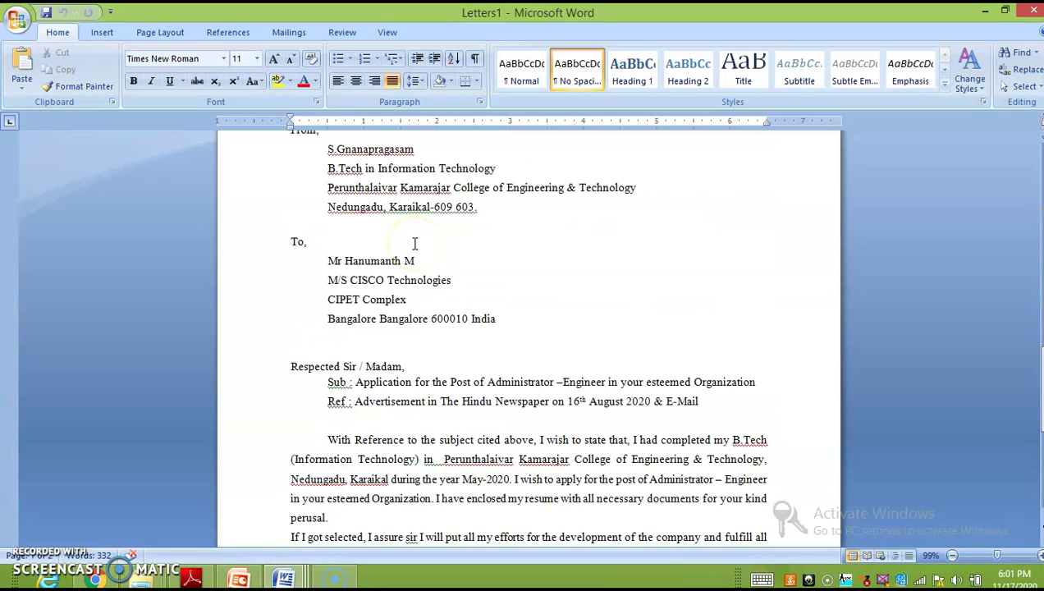
scroll(385, 296, down, 3)
scroll(408, 272, down, 4)
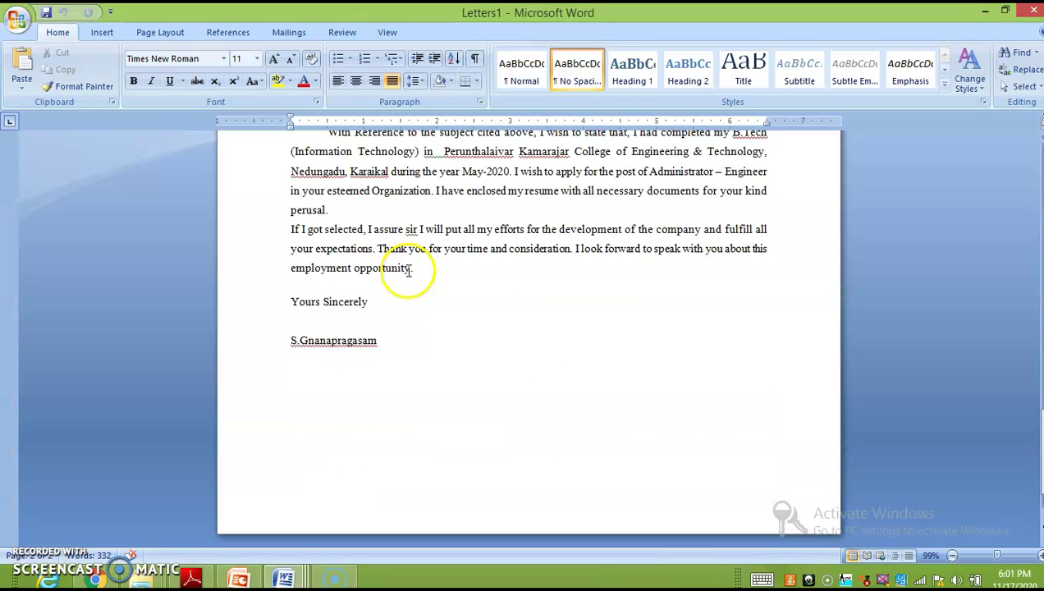
scroll(405, 273, up, 12)
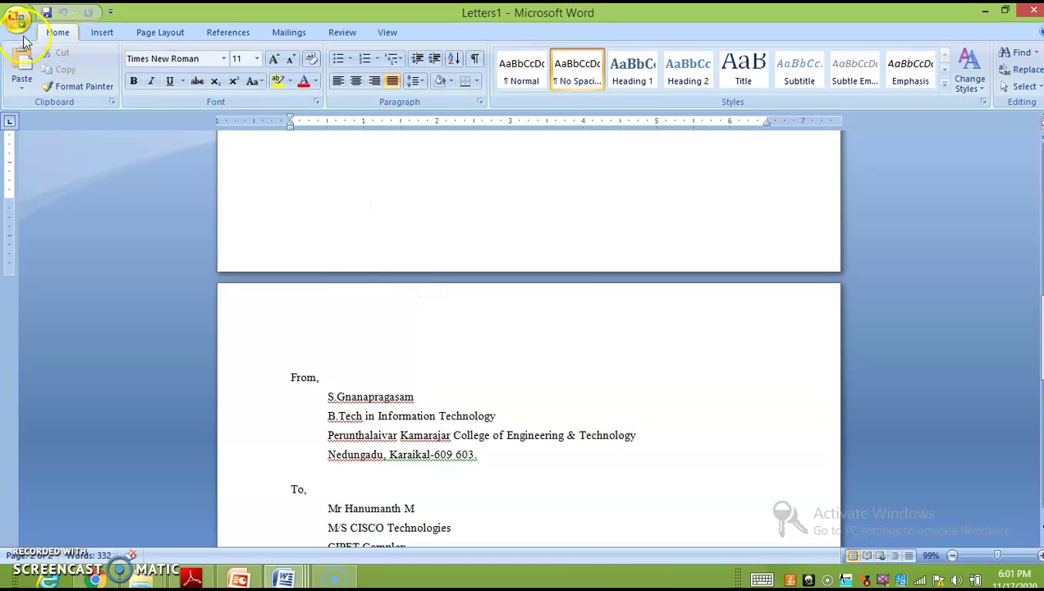
click(14, 29)
click(37, 190)
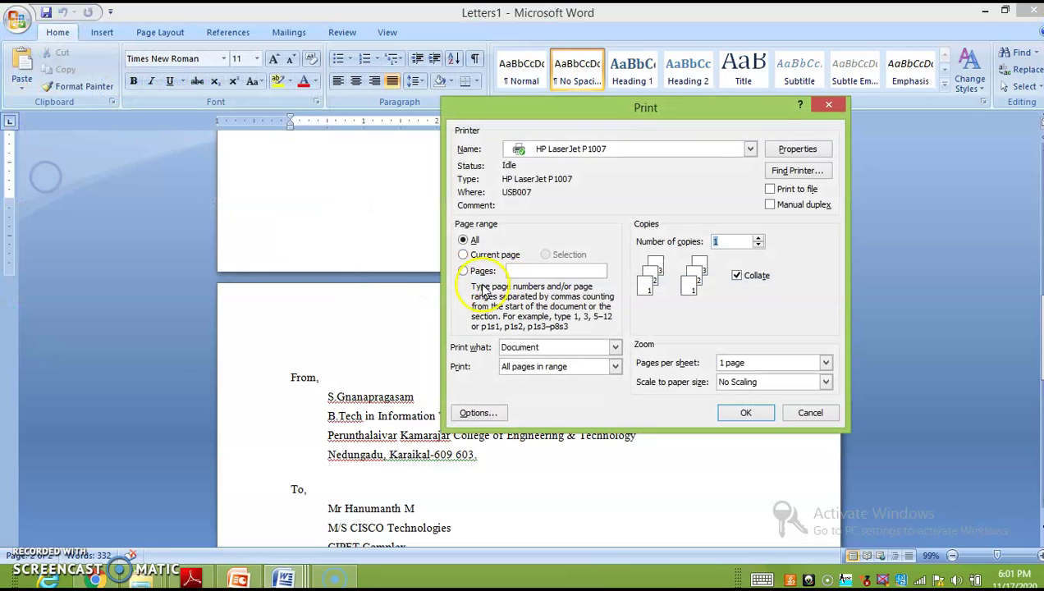
click(828, 109)
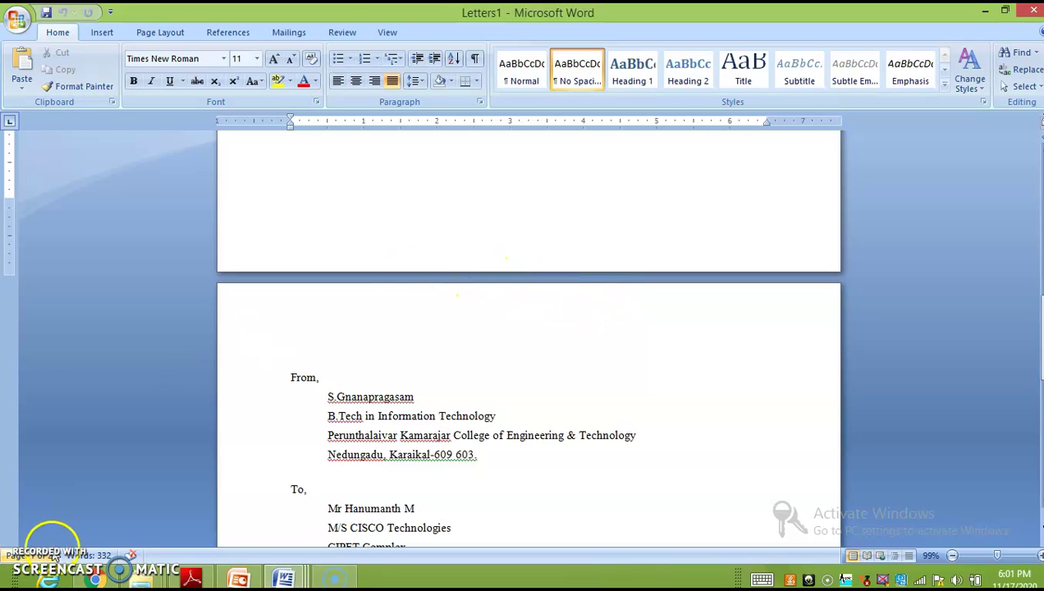
scroll(457, 460, down, 5)
scroll(394, 383, down, 1)
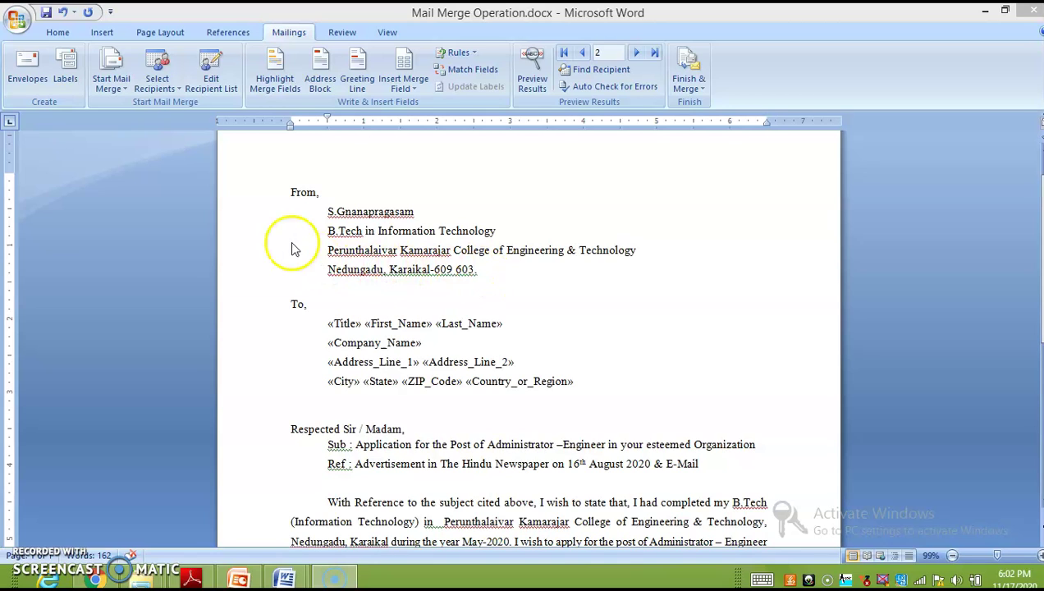
Step: Replace the four separate address merge fields under To, with an Address Block
click(332, 326)
drag(327, 323, 588, 393)
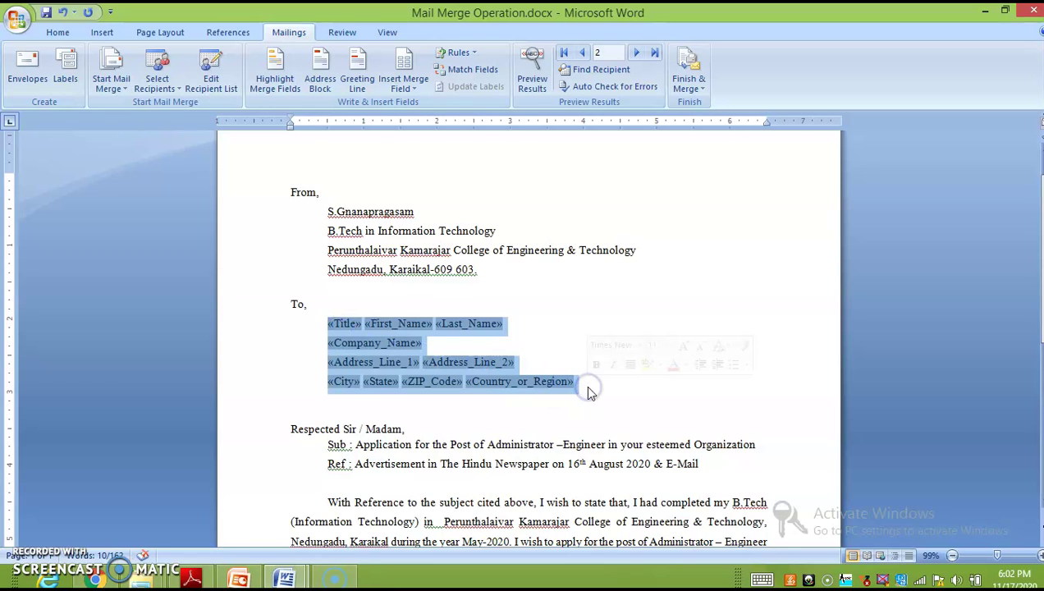
key(Delete)
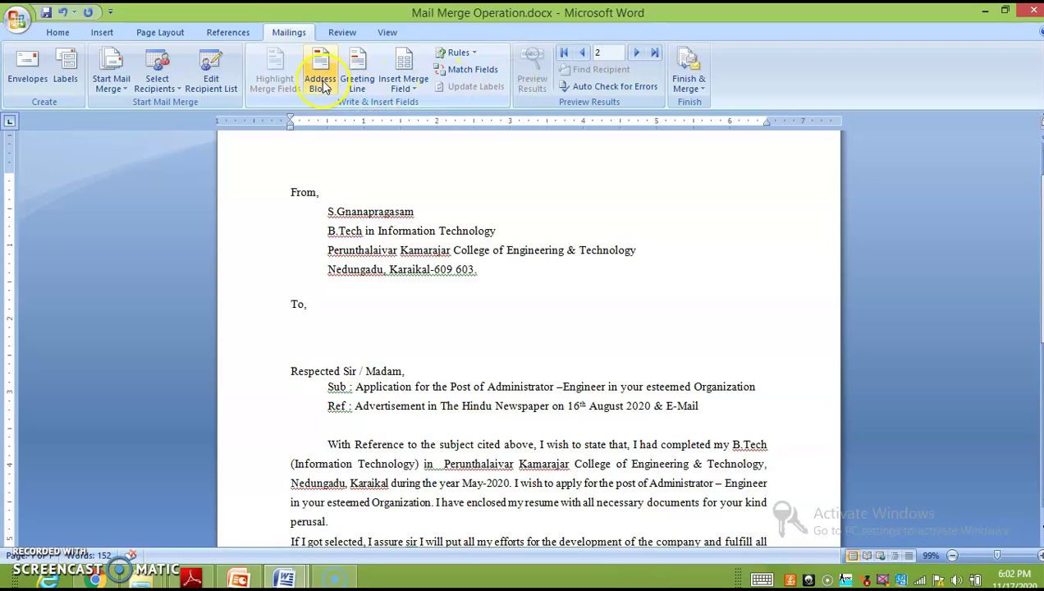
click(321, 78)
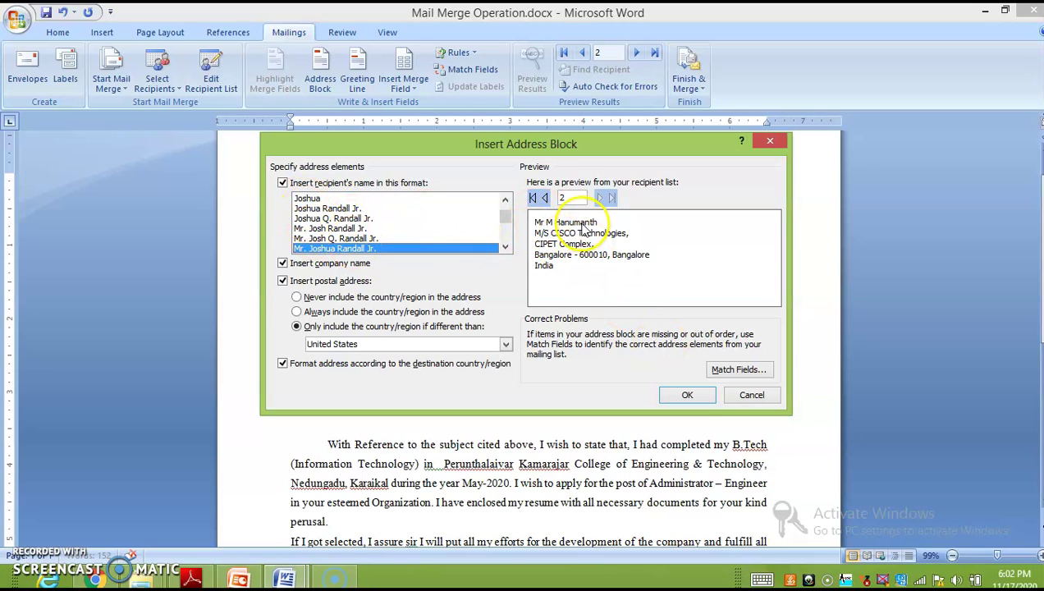
click(542, 197)
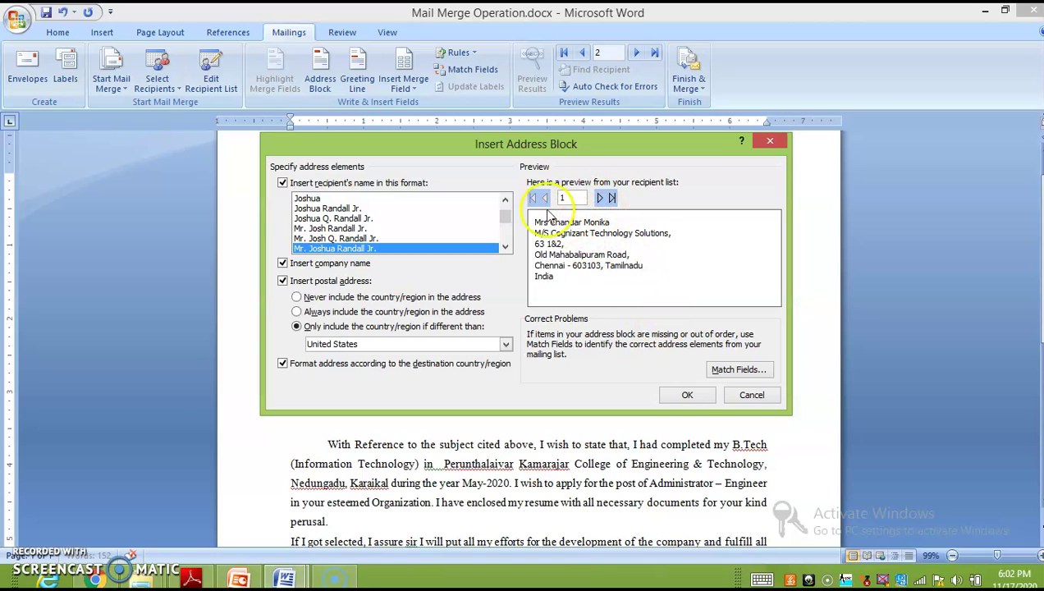
click(684, 397)
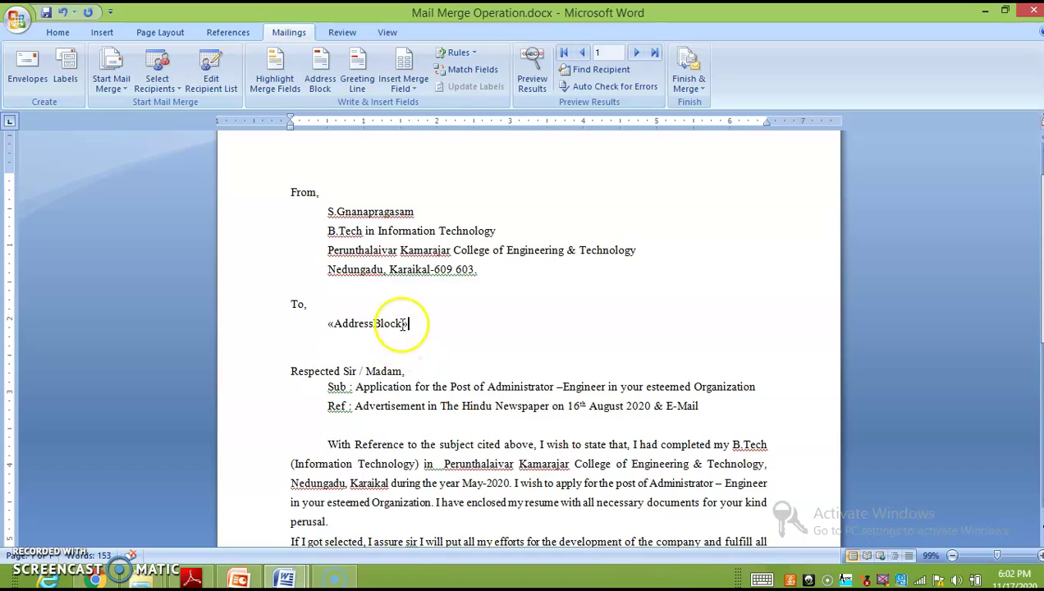
Step: Preview the merged recipient data and Tab-indent the company line under the name
click(532, 76)
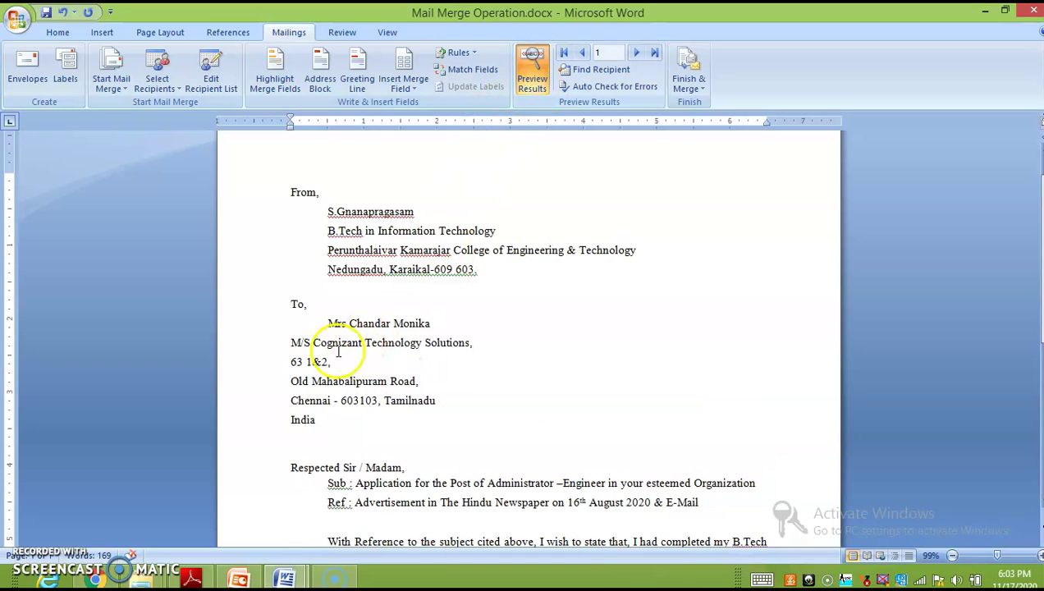
click(291, 343)
key(Tab)
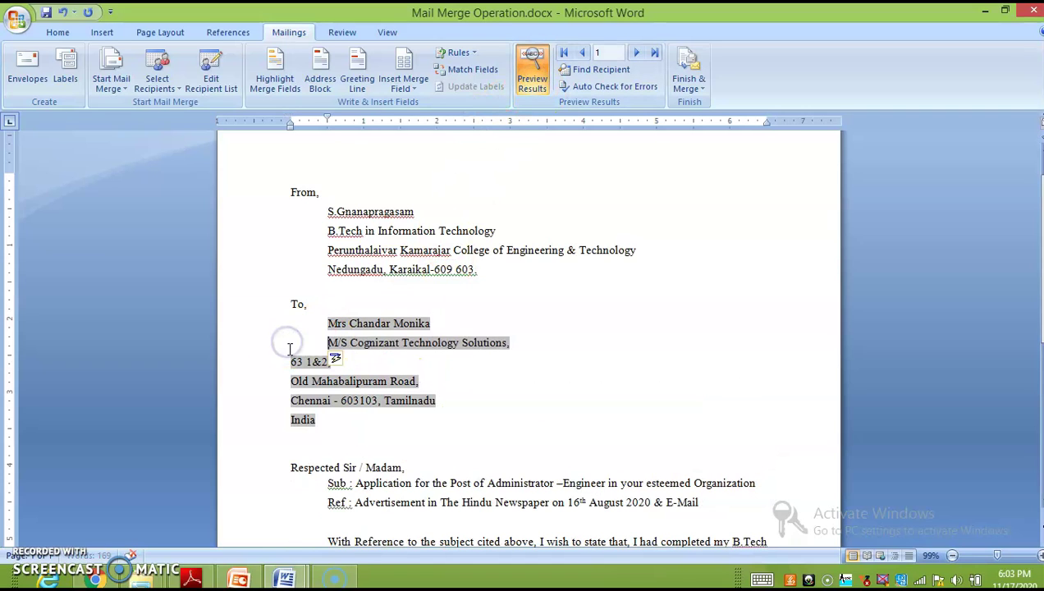
Step: Tab-indent the street, Old Mahabalipuram Road, Chennai and India lines, then turn the preview off
double_click(289, 361)
key(Tab)
key(Tab)
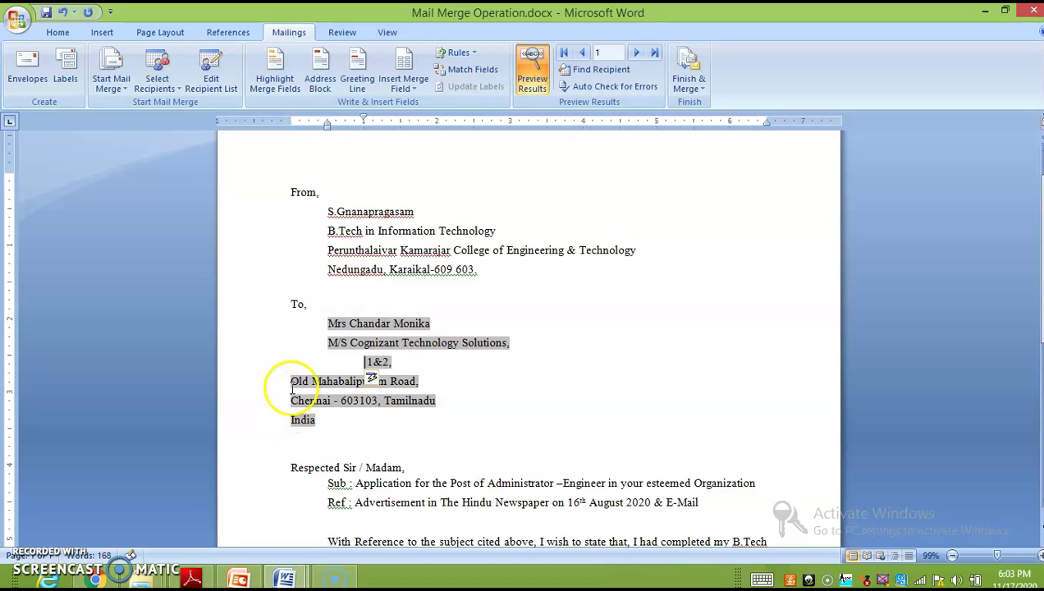
key(BackSpace)
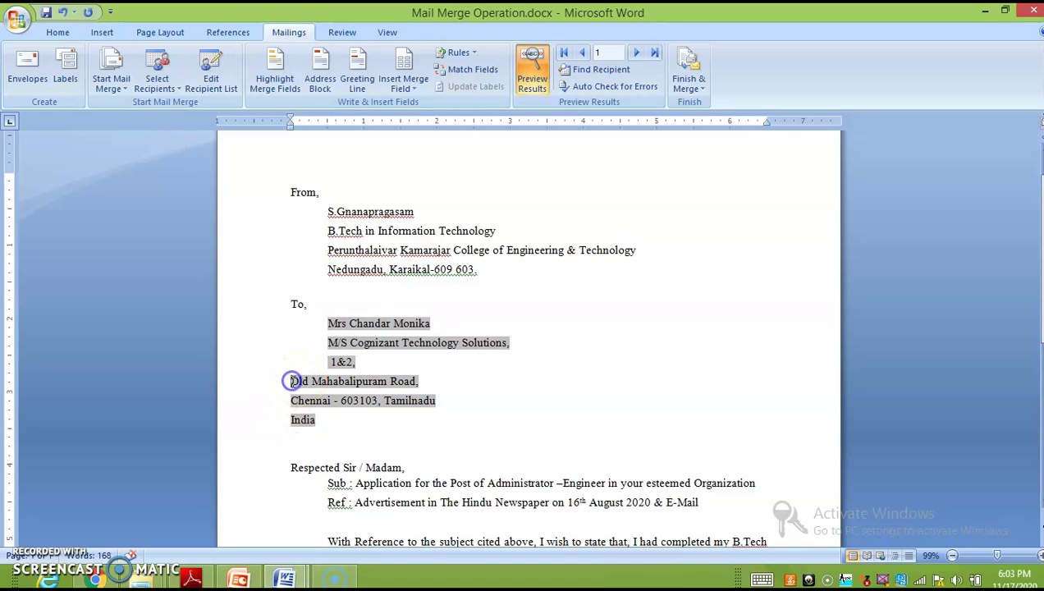
click(291, 381)
key(Tab)
click(291, 401)
key(Tab)
click(291, 420)
key(Tab)
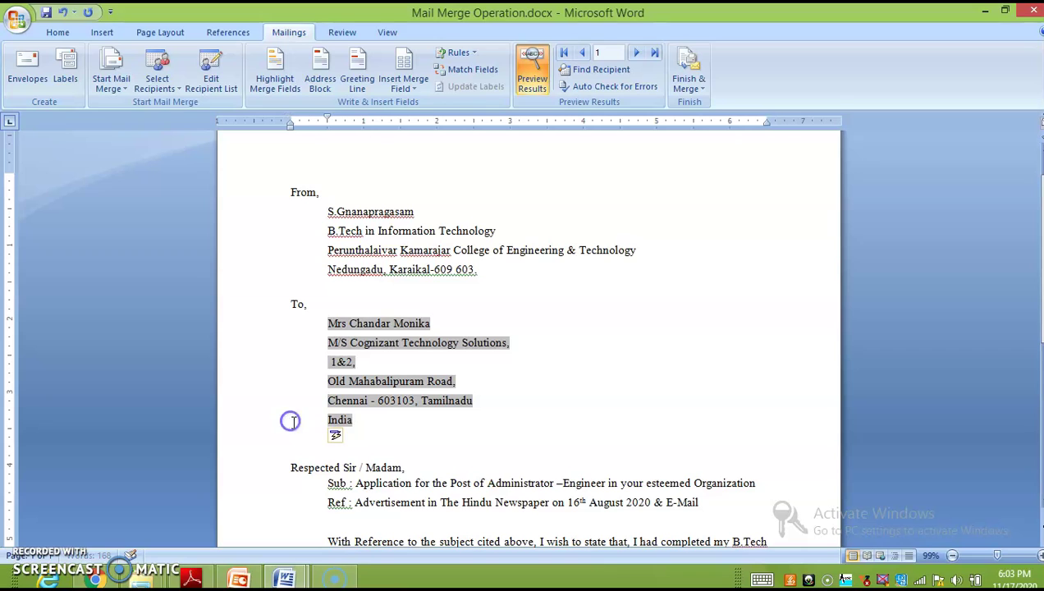
click(538, 82)
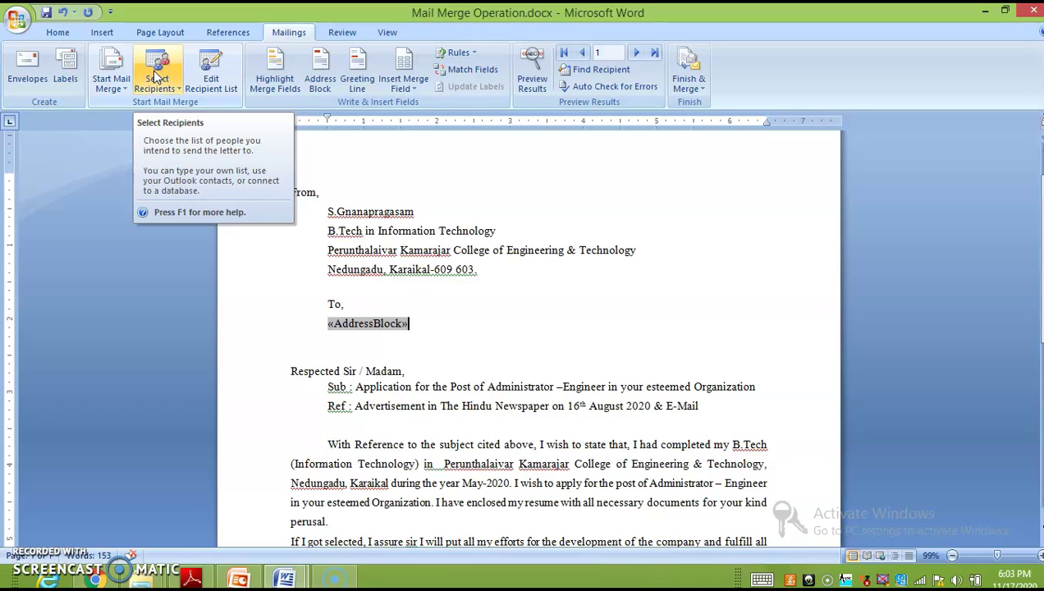
Step: Use the existing Company1.mdb database as the letter's recipient list
click(156, 75)
click(156, 75)
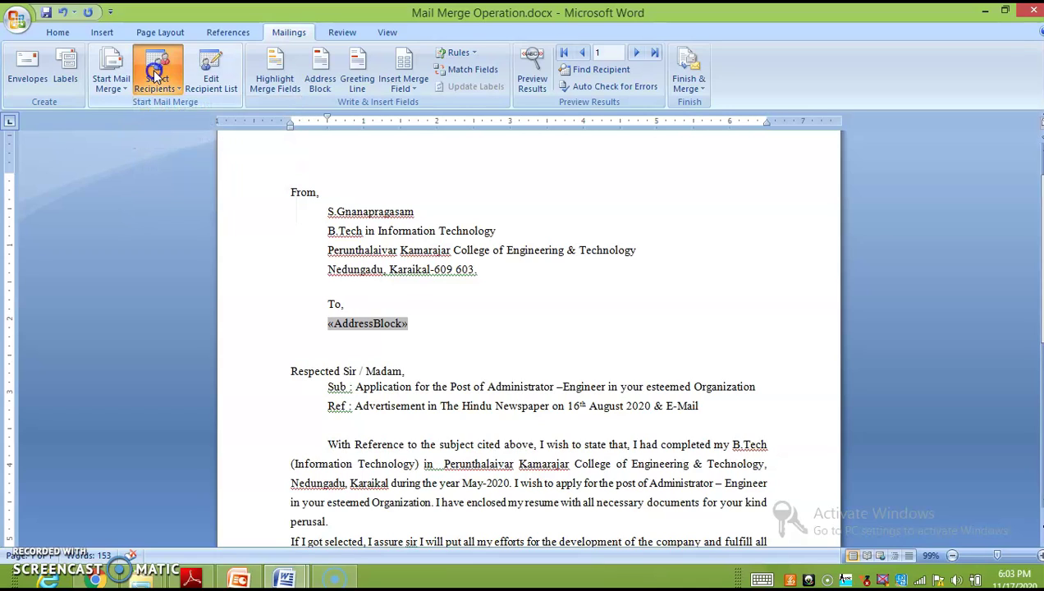
click(167, 89)
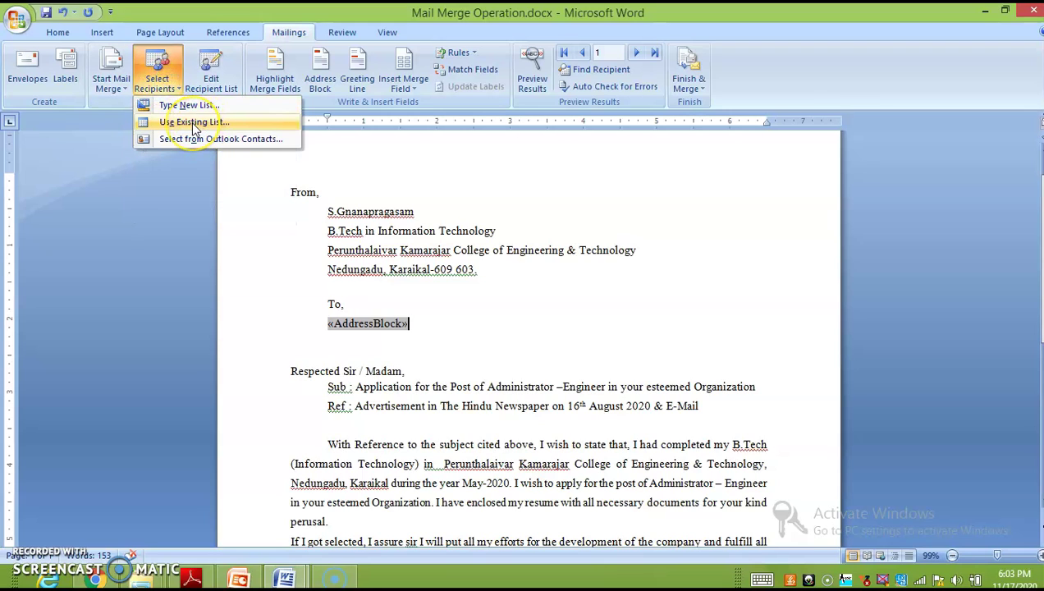
click(195, 124)
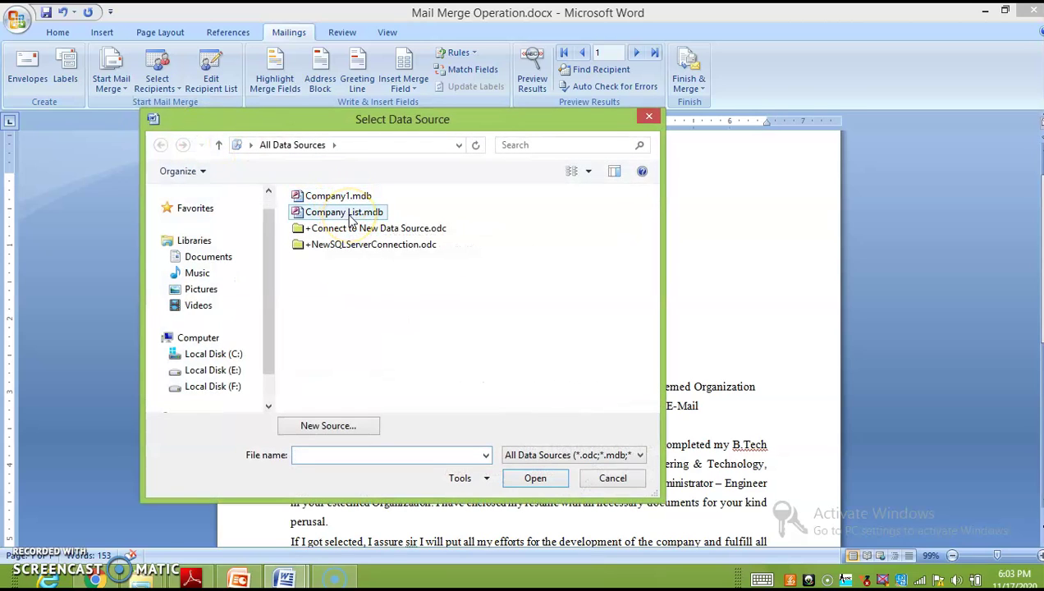
click(338, 197)
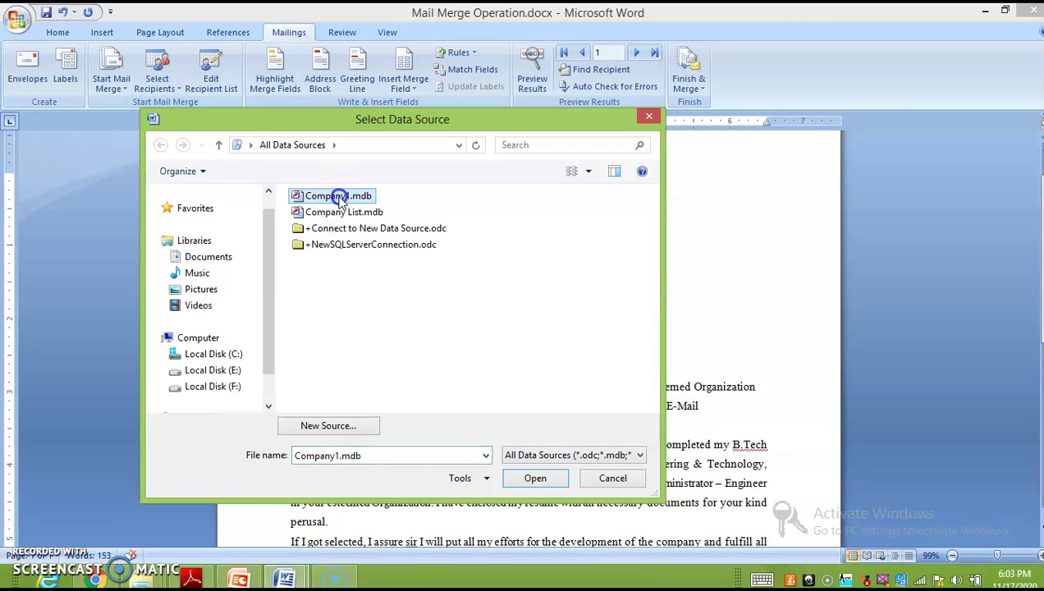
double_click(338, 197)
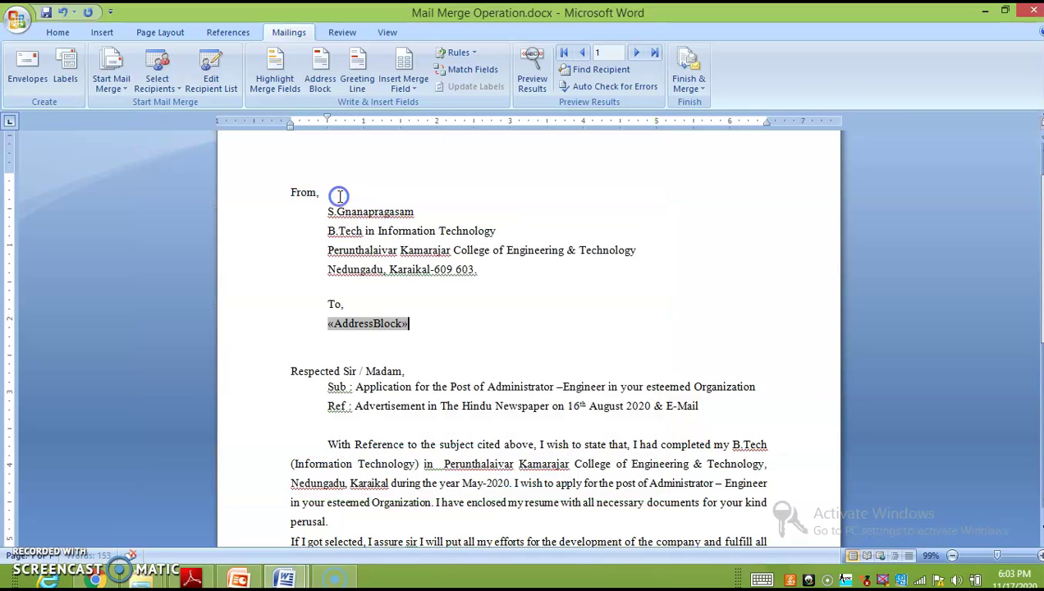
Step: Preview the merged addresses, stepping between recipients 1 and 2
click(532, 72)
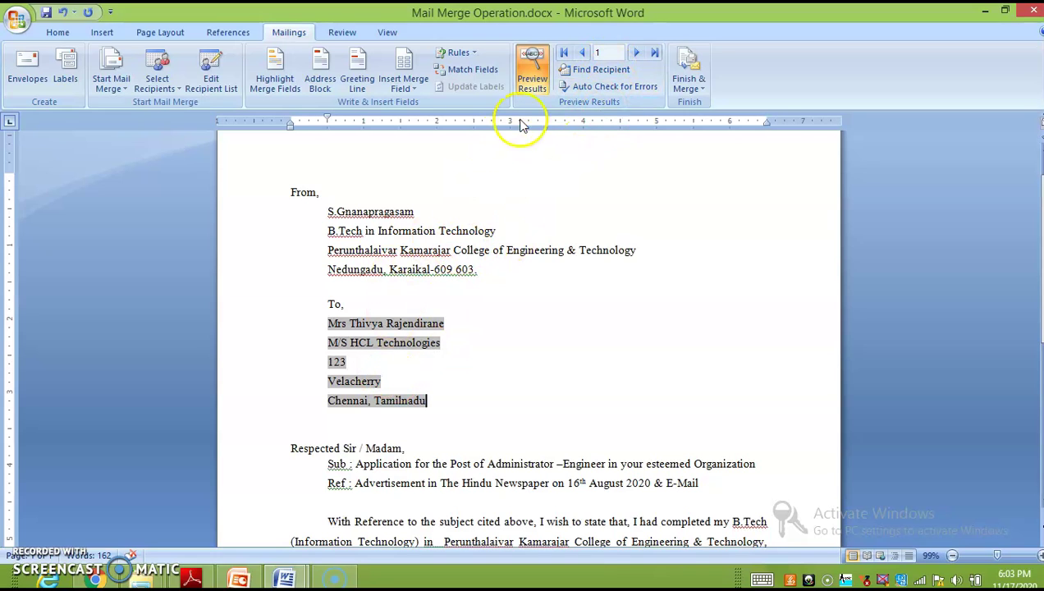
click(637, 54)
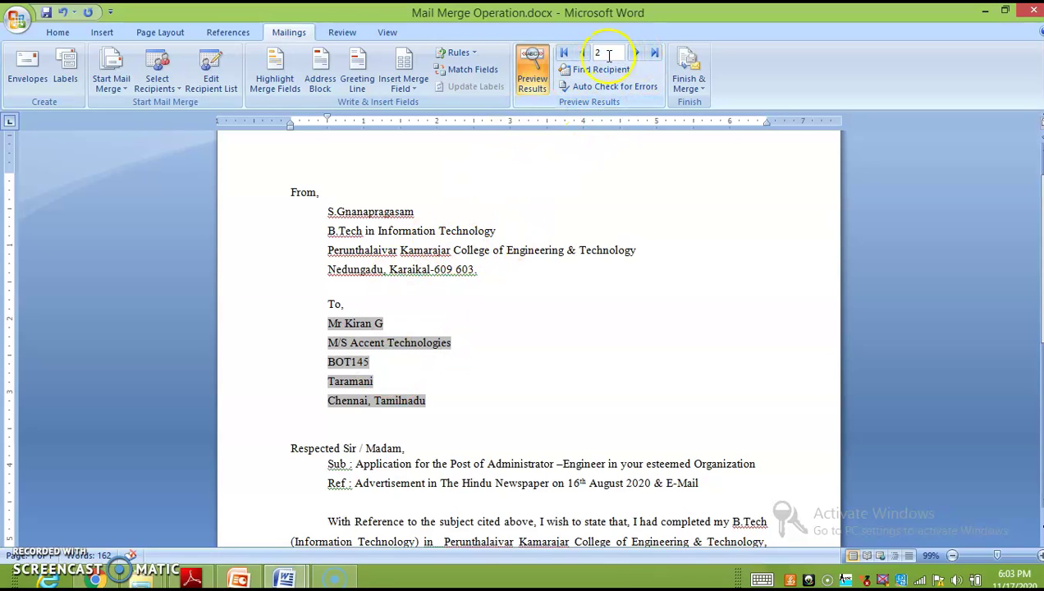
click(582, 53)
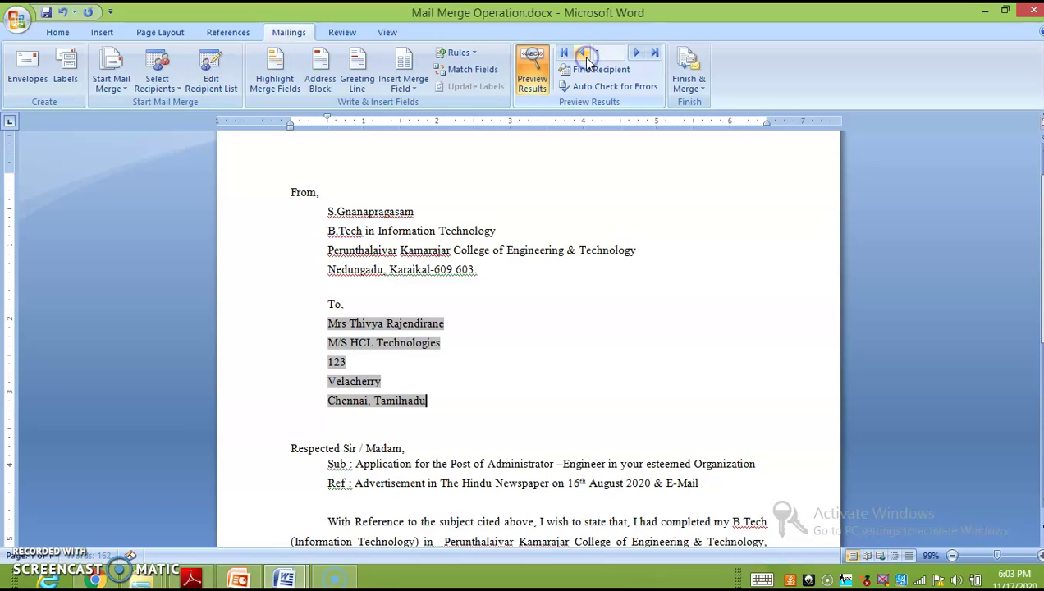
click(637, 54)
scroll(511, 295, down, 3)
scroll(510, 304, up, 4)
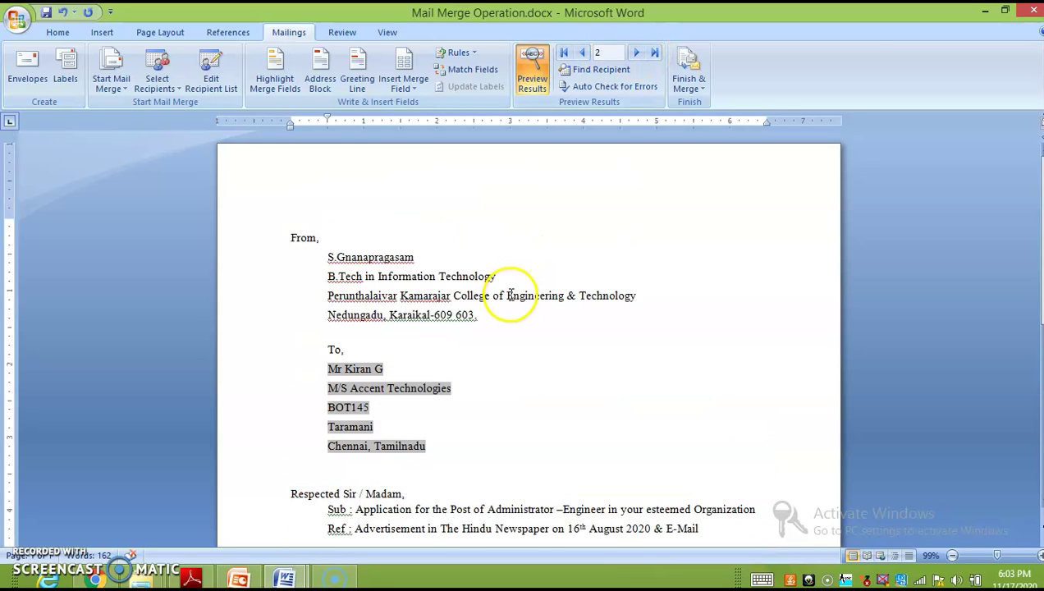
Step: Show the «AddressBlock» field, then turn the preview back on at record 2
click(532, 72)
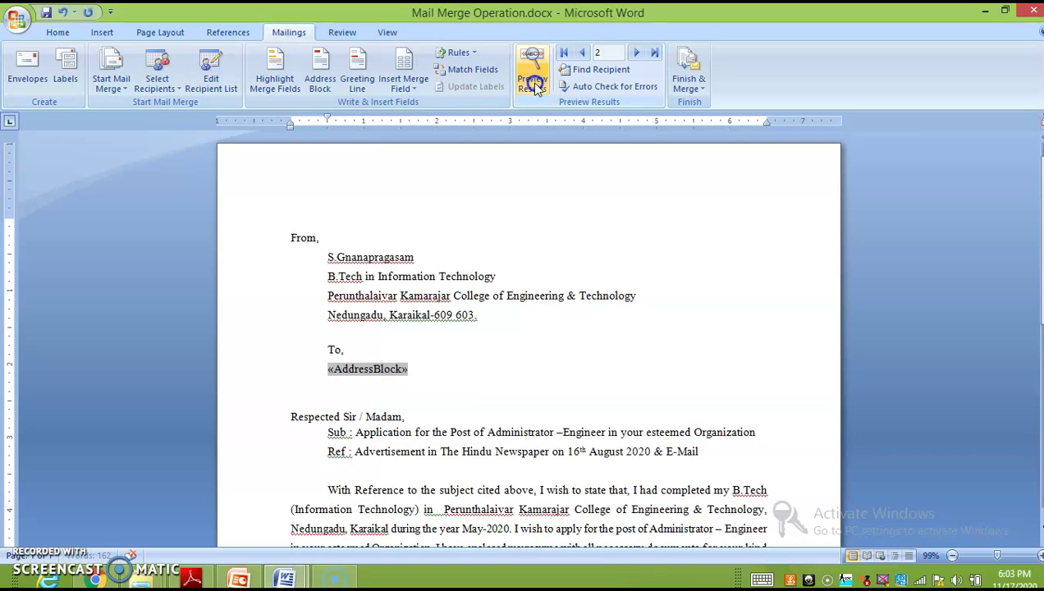
scroll(368, 483, down, 3)
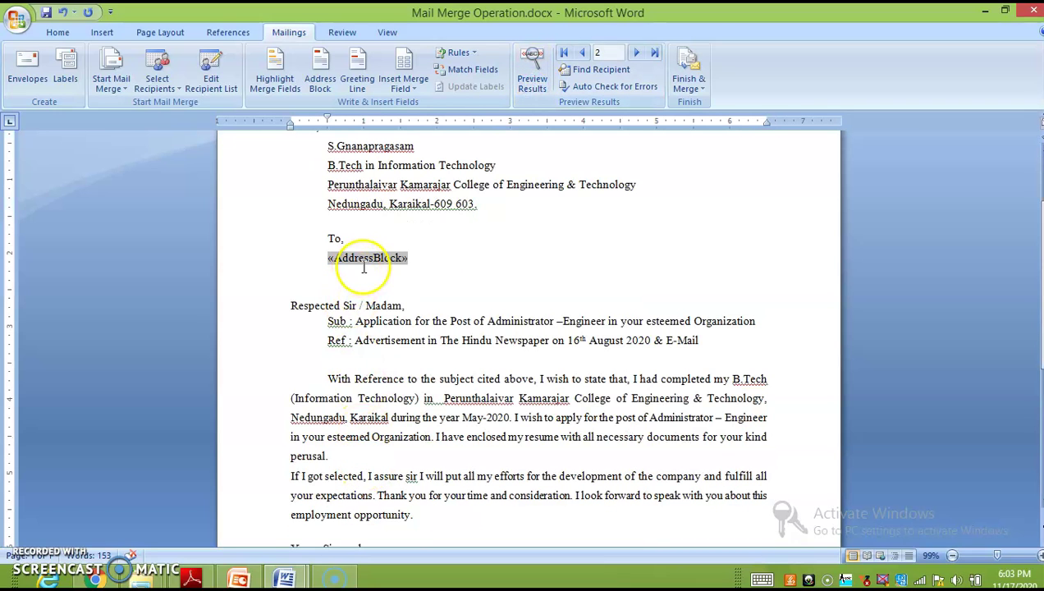
scroll(489, 287, down, 1)
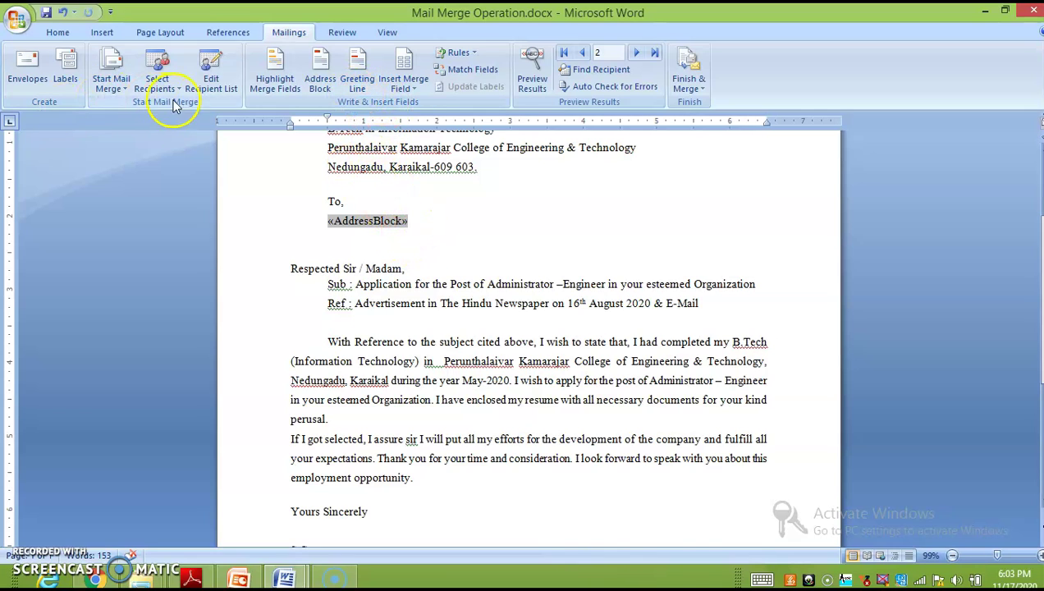
scroll(450, 321, up, 1)
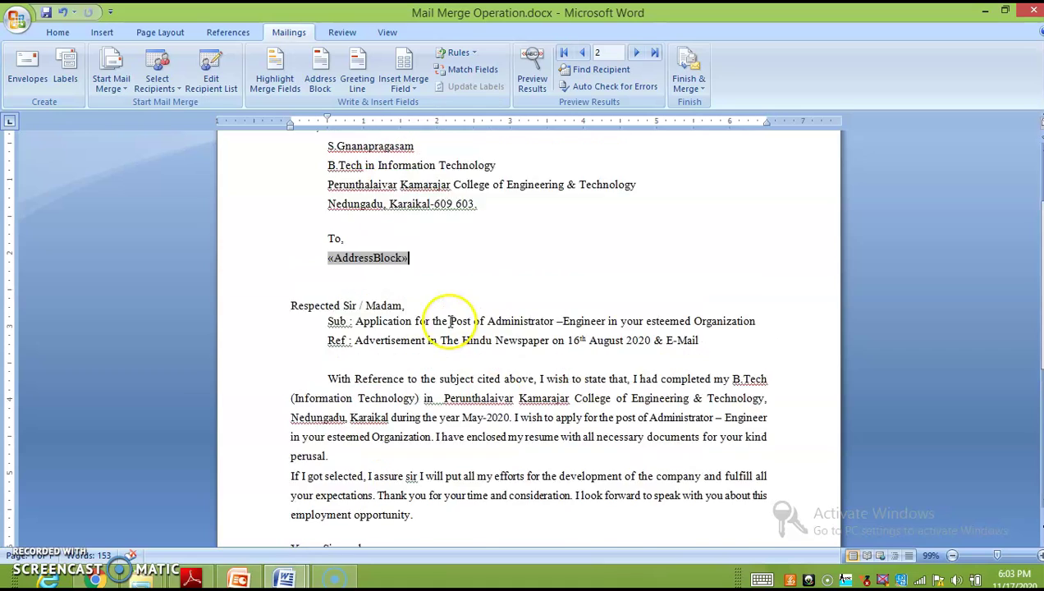
scroll(450, 321, up, 3)
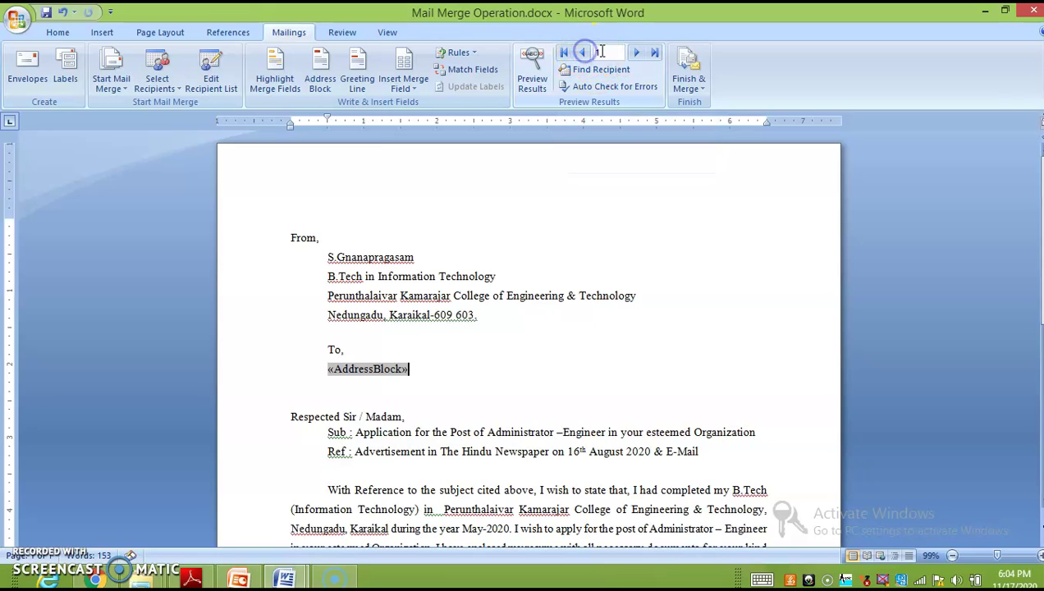
click(532, 74)
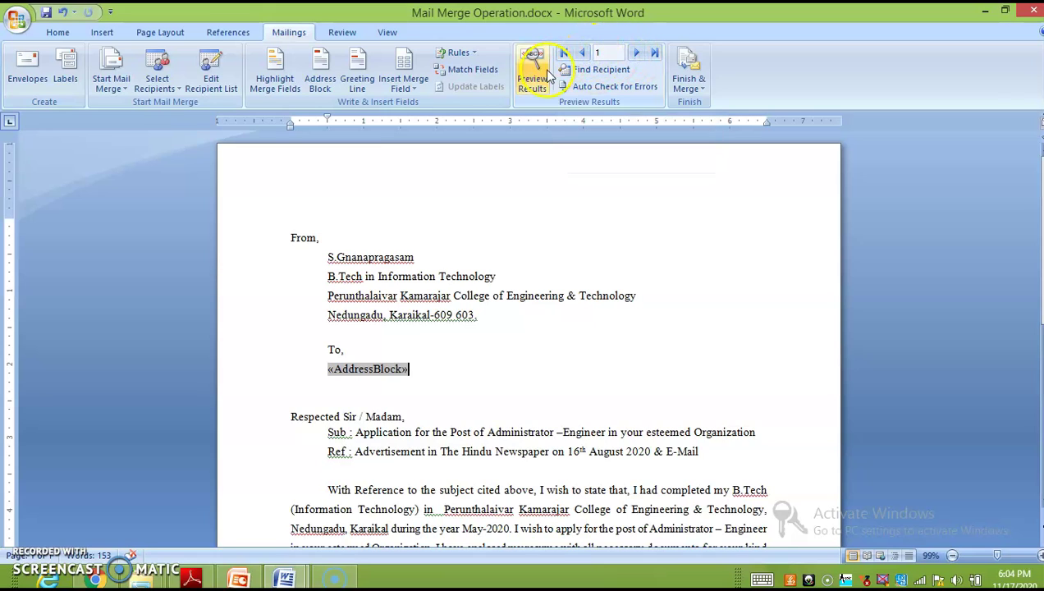
click(637, 54)
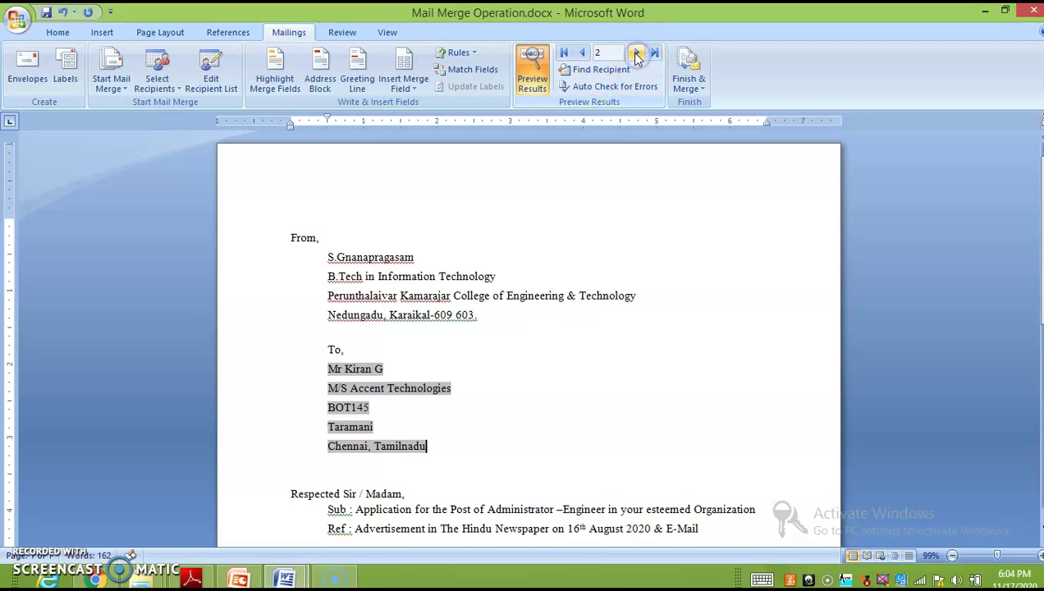
Step: Select Company List.mdb as the letter's existing recipient list
click(166, 77)
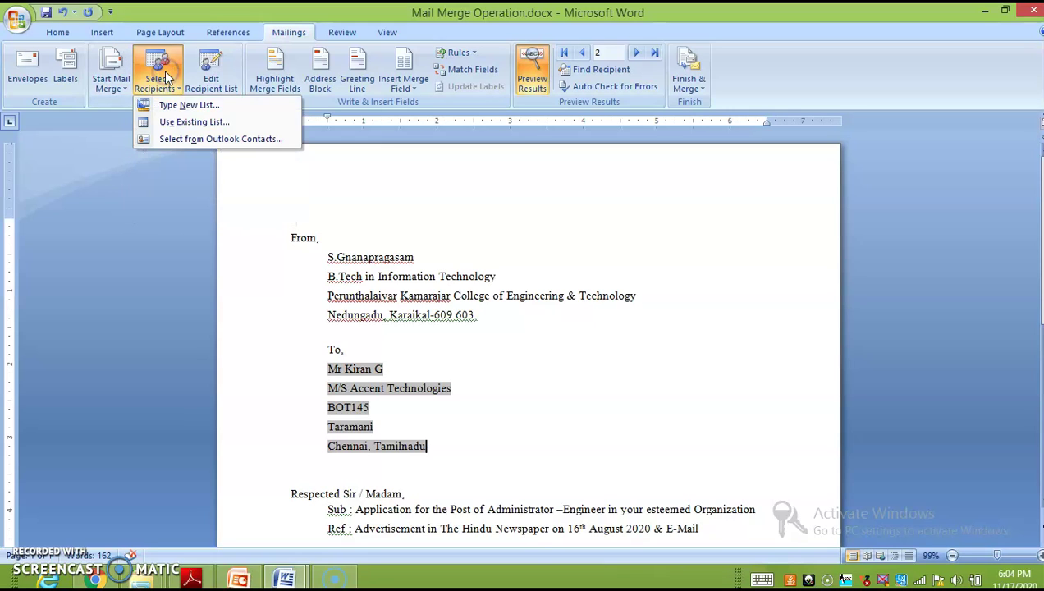
click(198, 124)
click(365, 213)
click(549, 478)
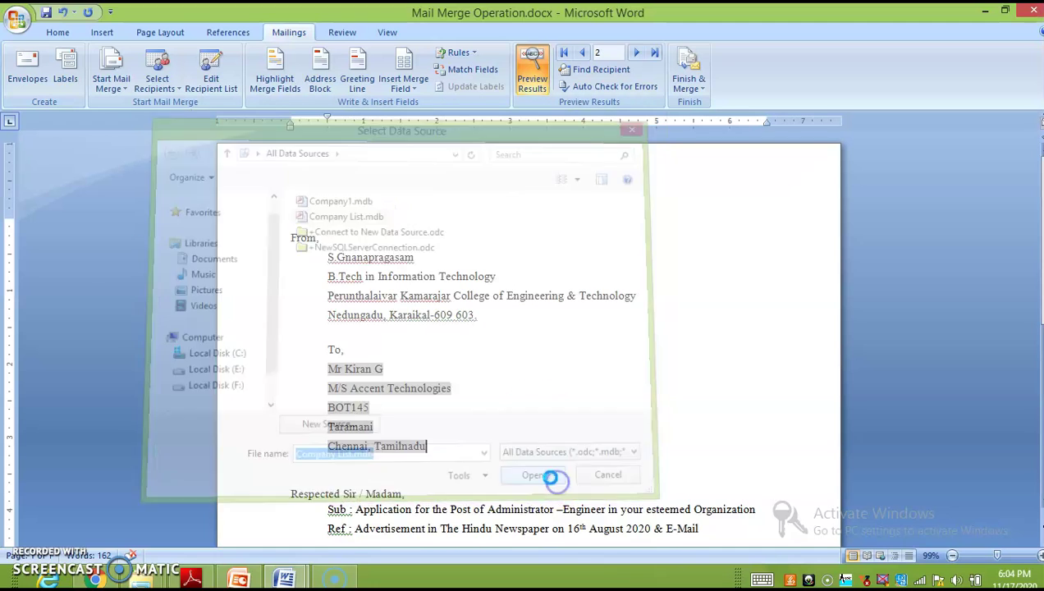
Step: Preview records 1 and 2, ending on the second recipient's merged address
scroll(434, 366, down, 2)
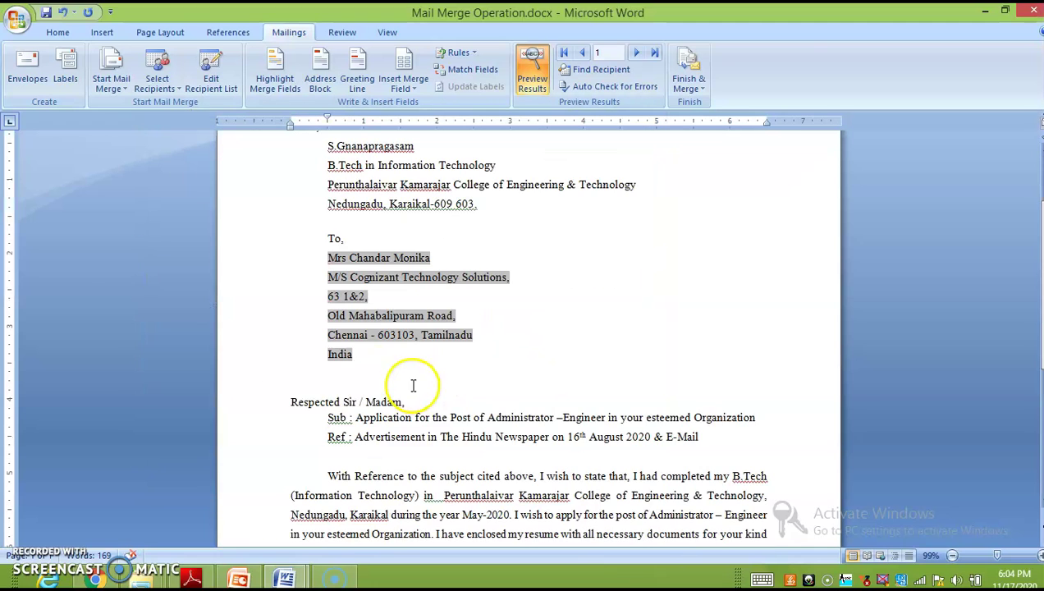
click(637, 52)
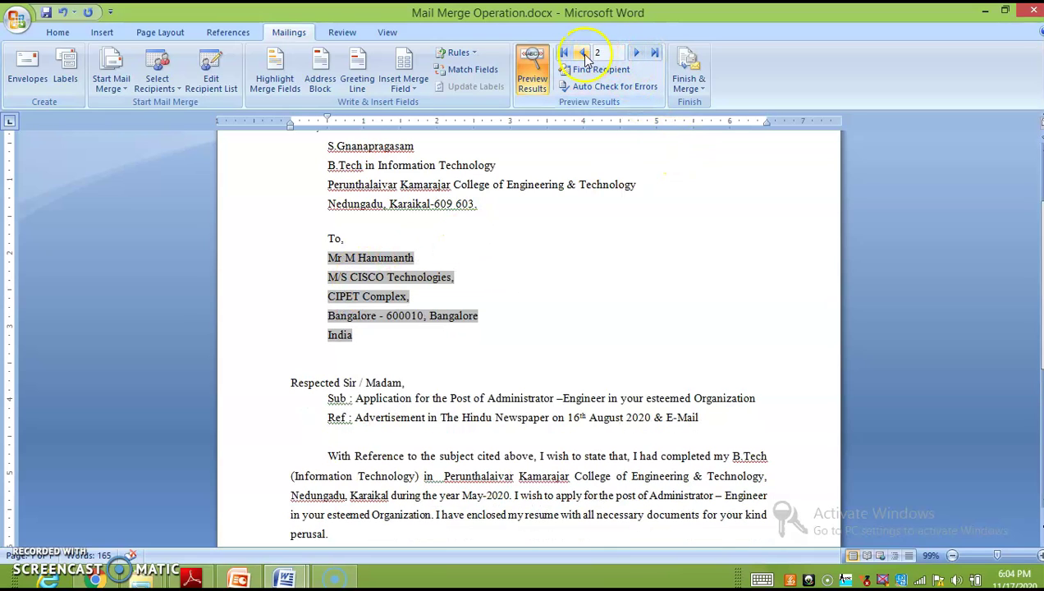
click(583, 54)
click(637, 54)
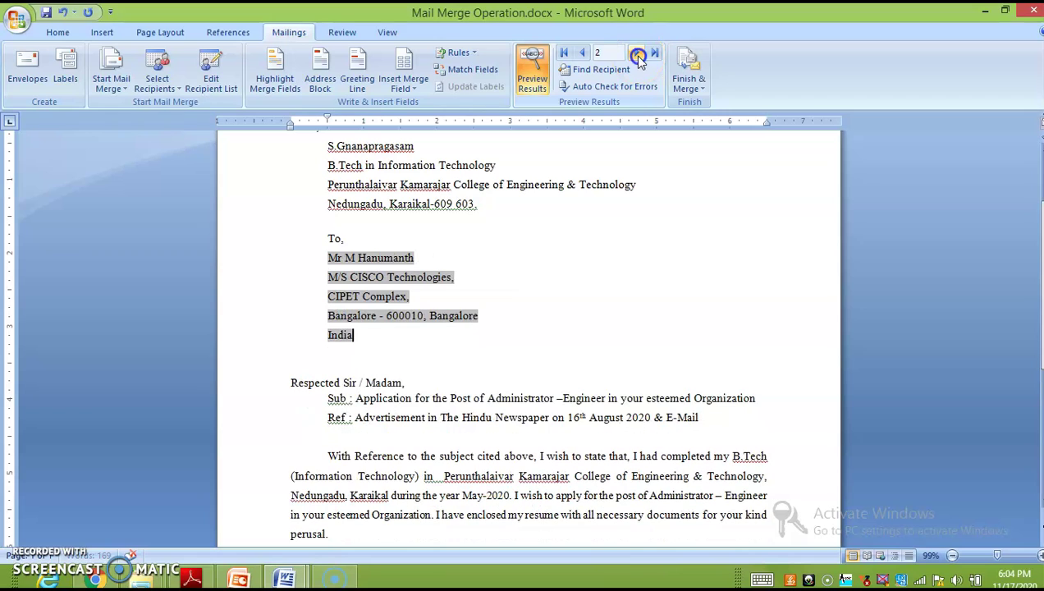
click(689, 84)
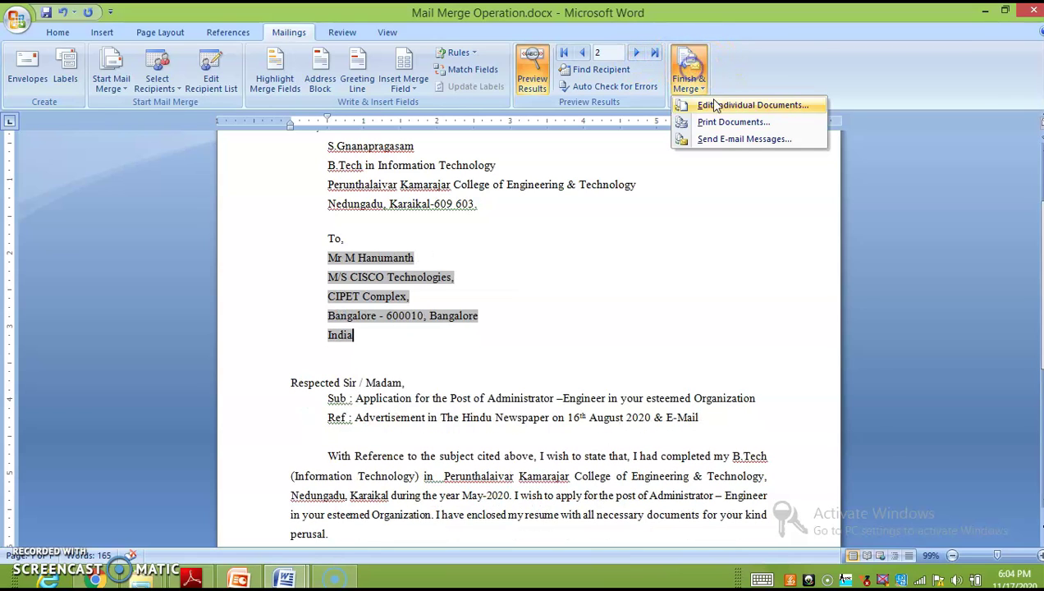
click(727, 121)
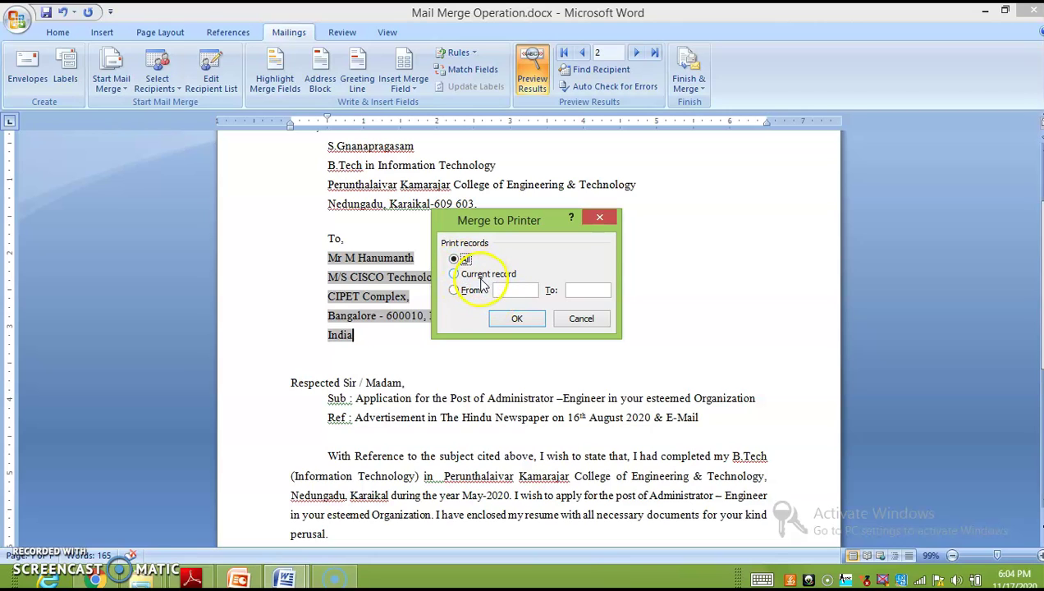
key(Return)
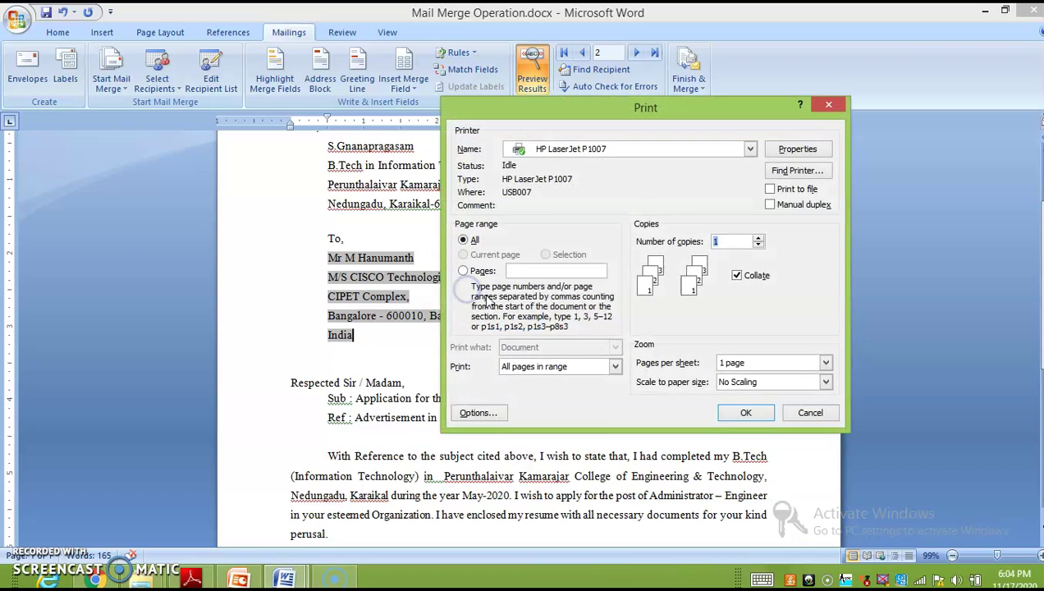
click(830, 108)
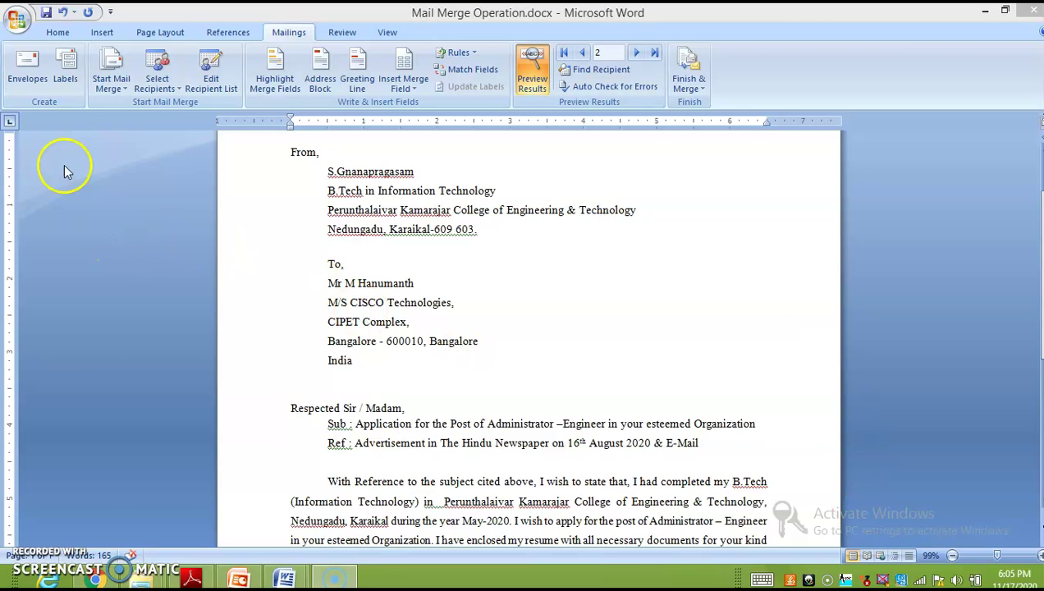
Step: Print a single label from the Envelopes and Labels dialog
click(67, 77)
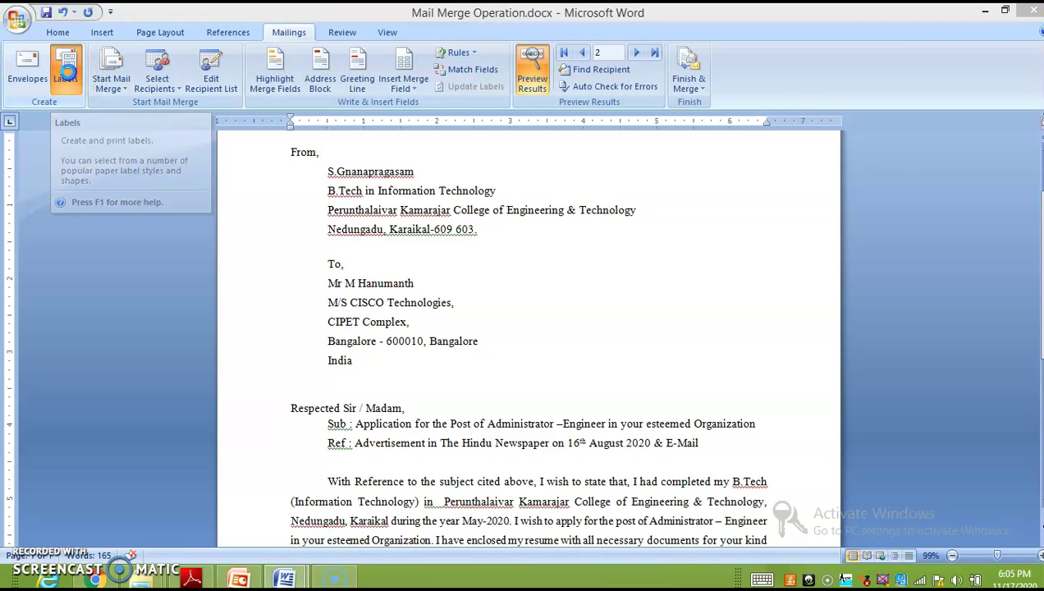
click(602, 211)
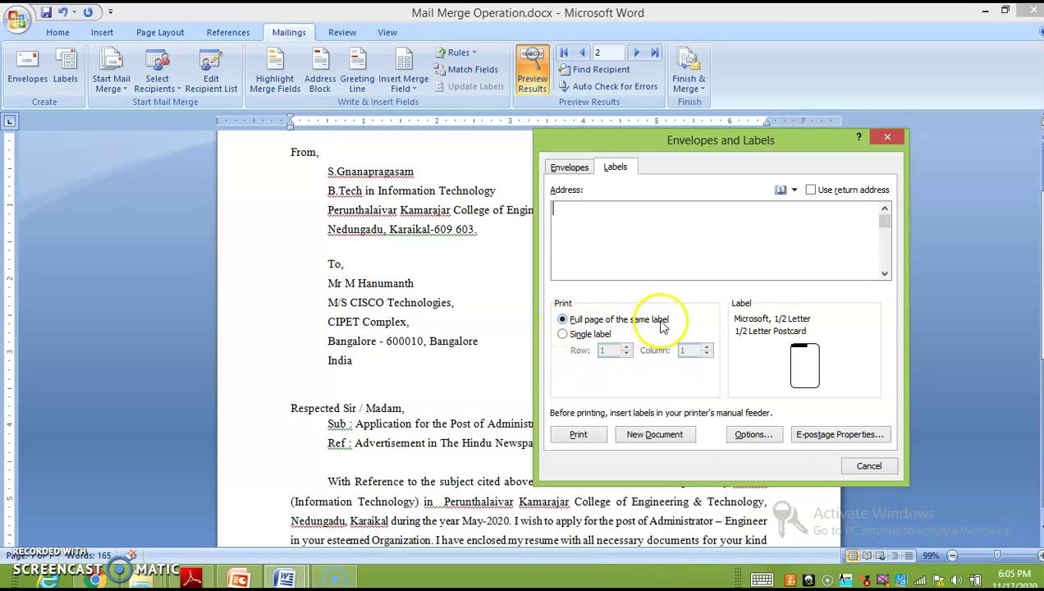
click(577, 334)
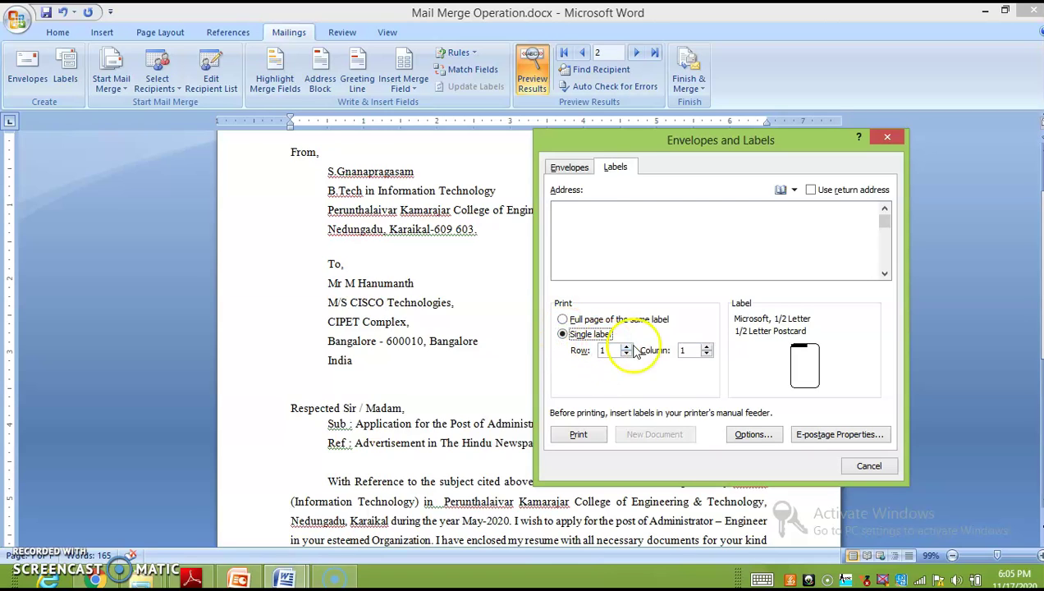
click(562, 322)
click(562, 334)
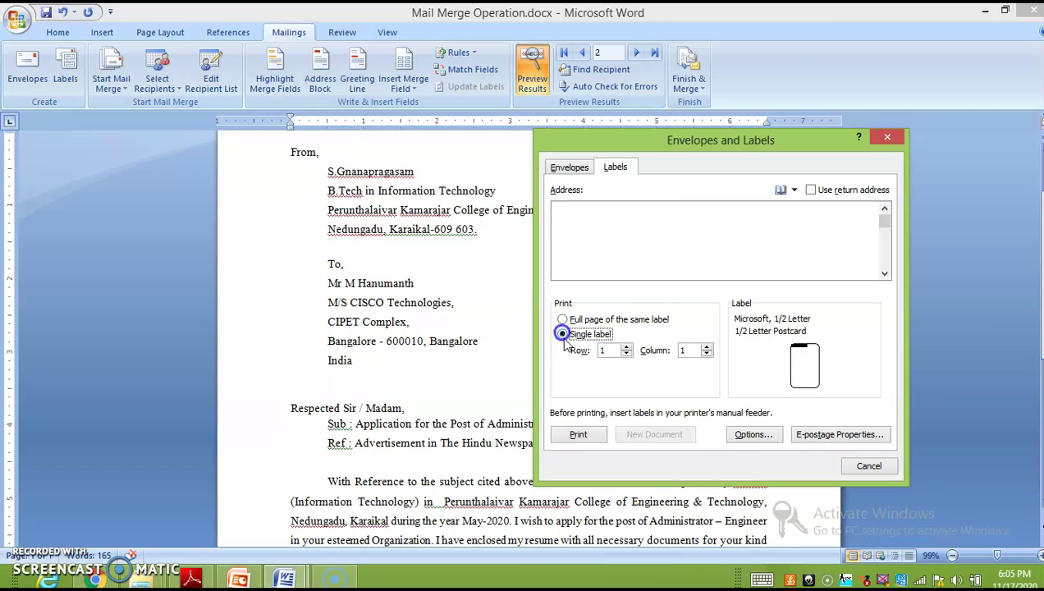
click(642, 239)
click(602, 436)
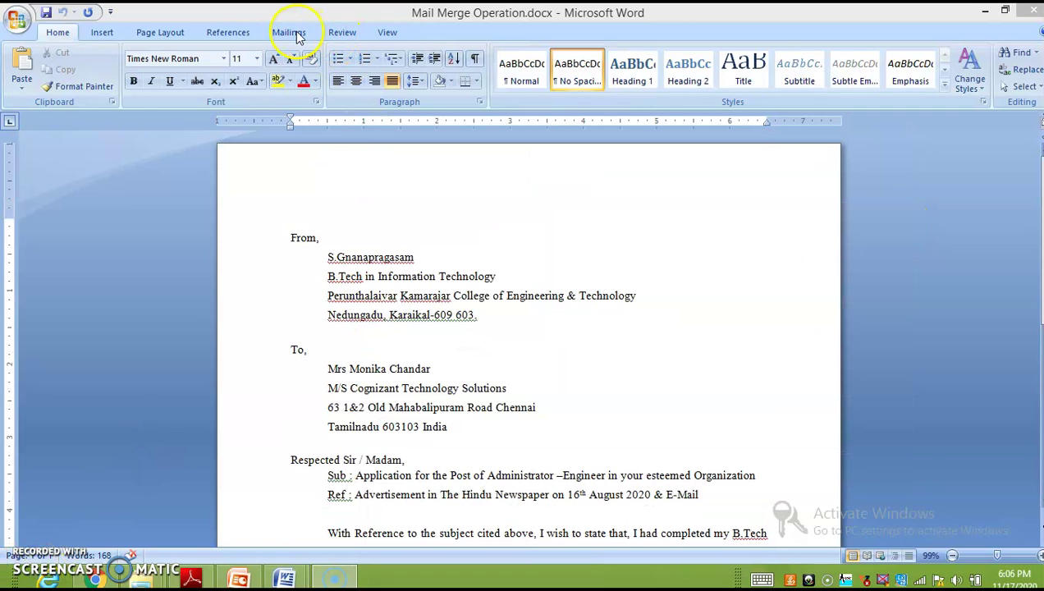
Step: Start a Labels mail merge with the Microsoft 1/2 Letter label size, accepting the document replacement
click(288, 32)
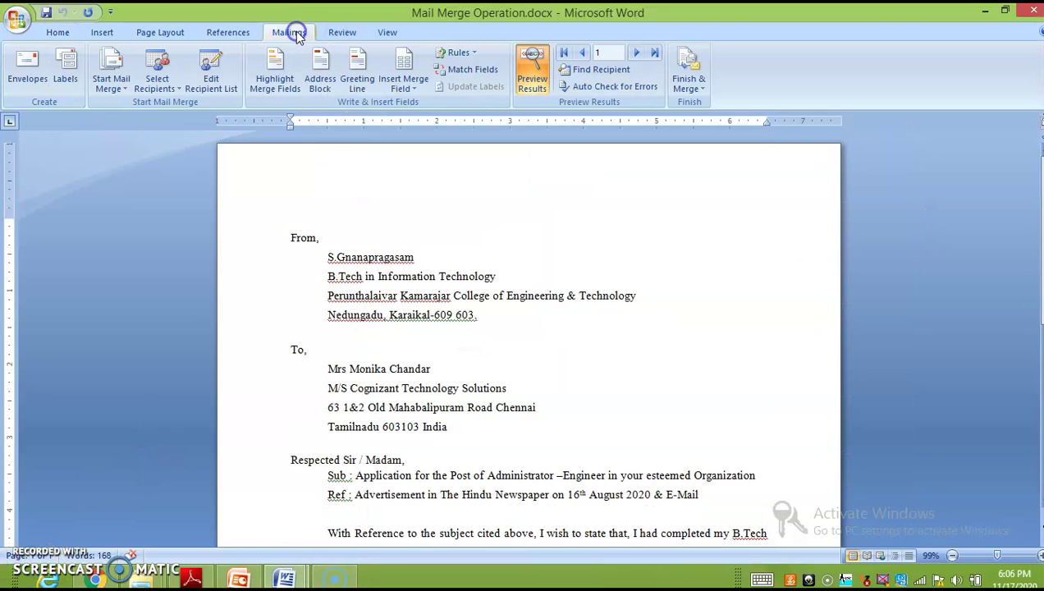
click(113, 87)
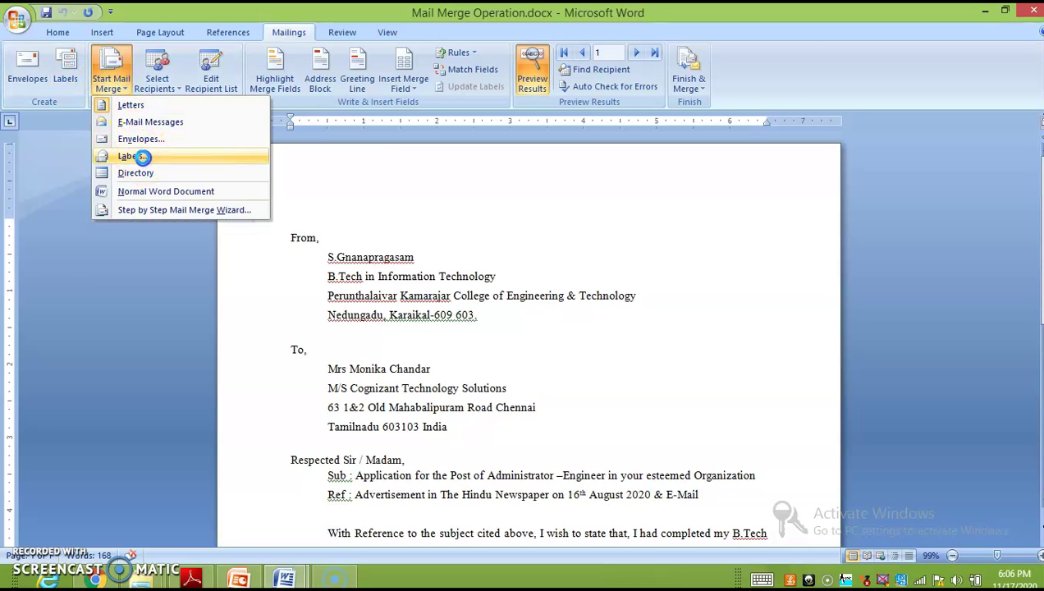
click(142, 158)
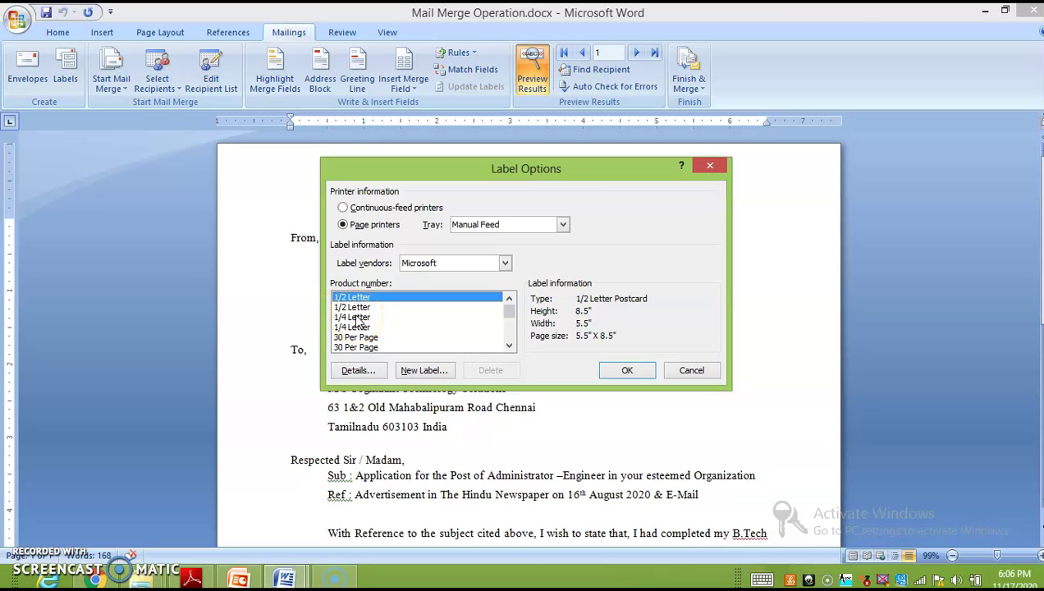
click(360, 318)
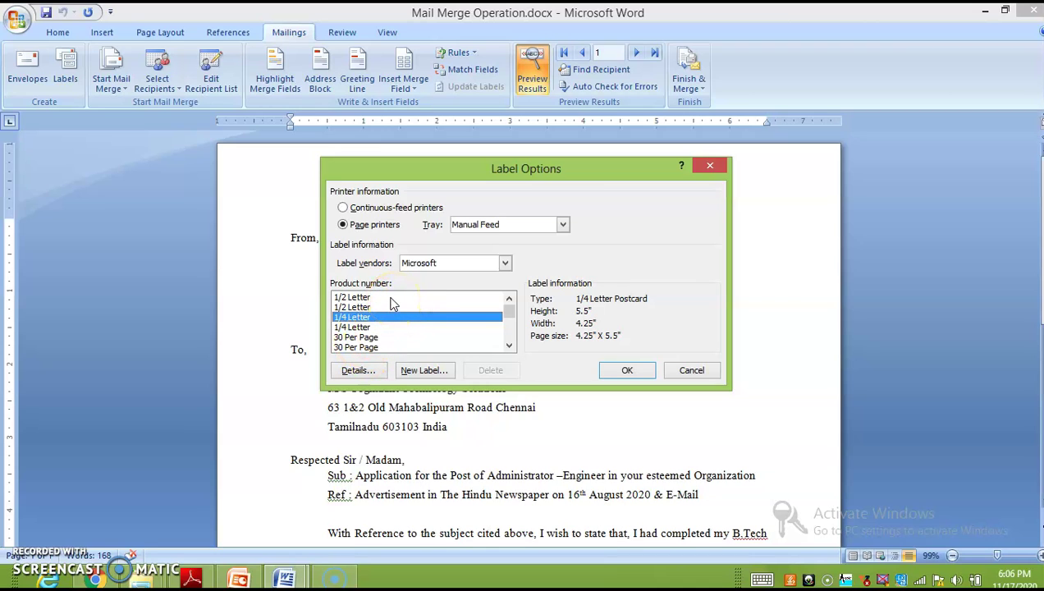
click(391, 298)
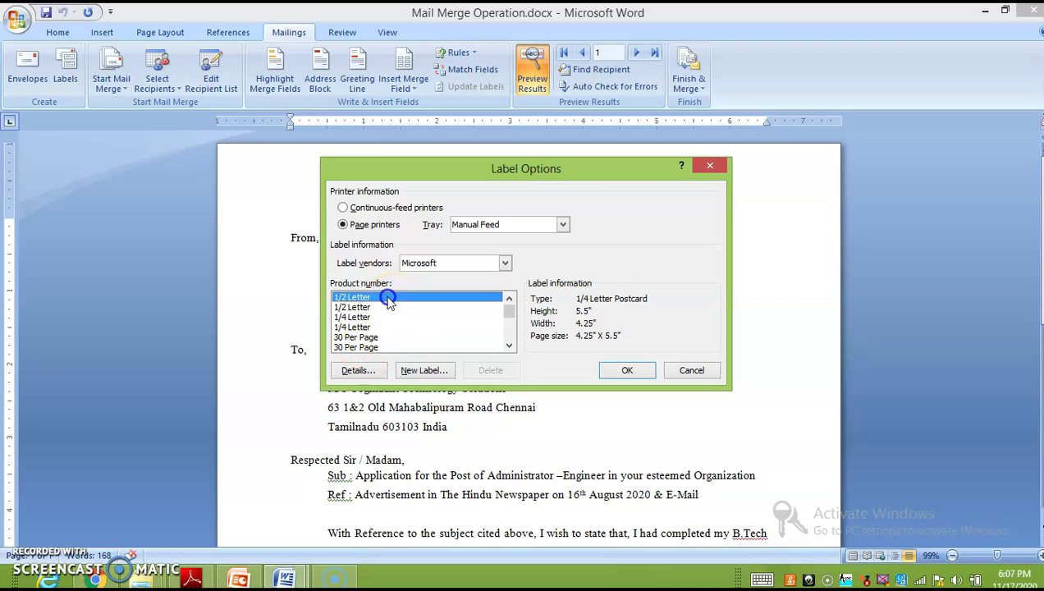
click(646, 374)
click(505, 331)
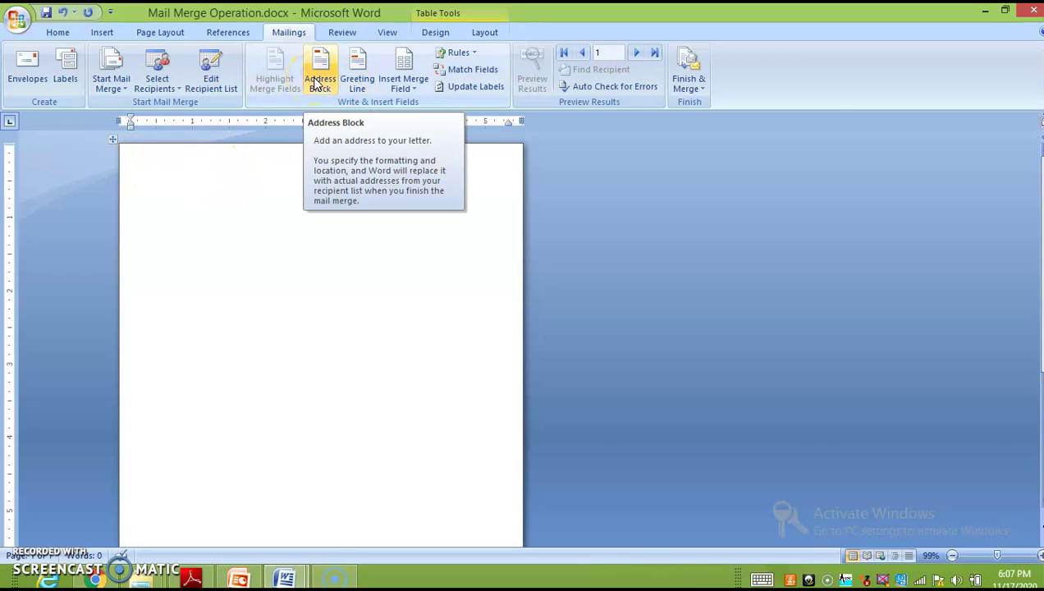
Step: Insert an Address Block on the label after previewing recipients 1 and 2
click(318, 82)
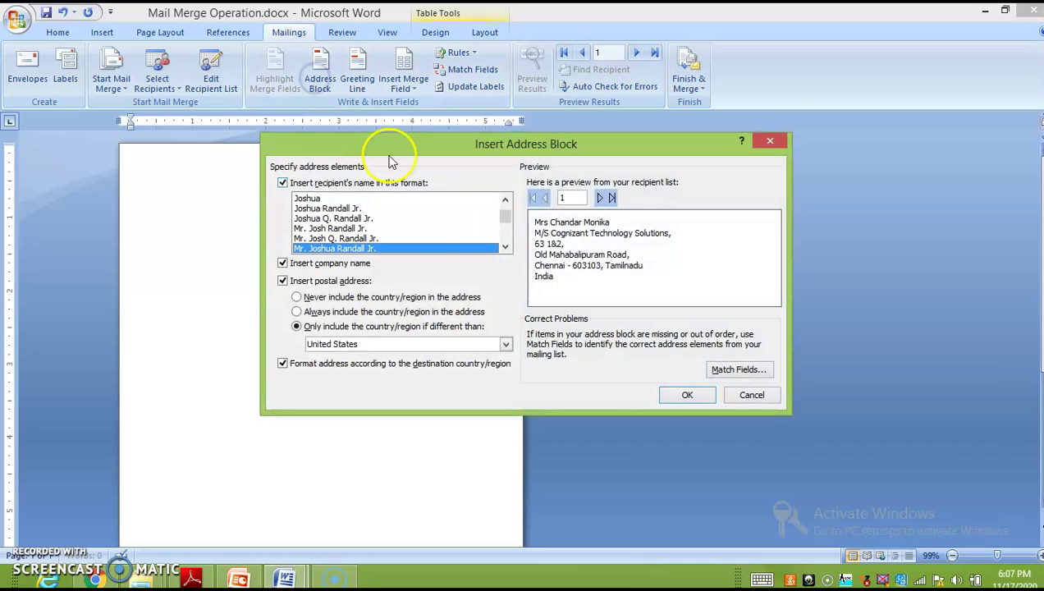
click(601, 197)
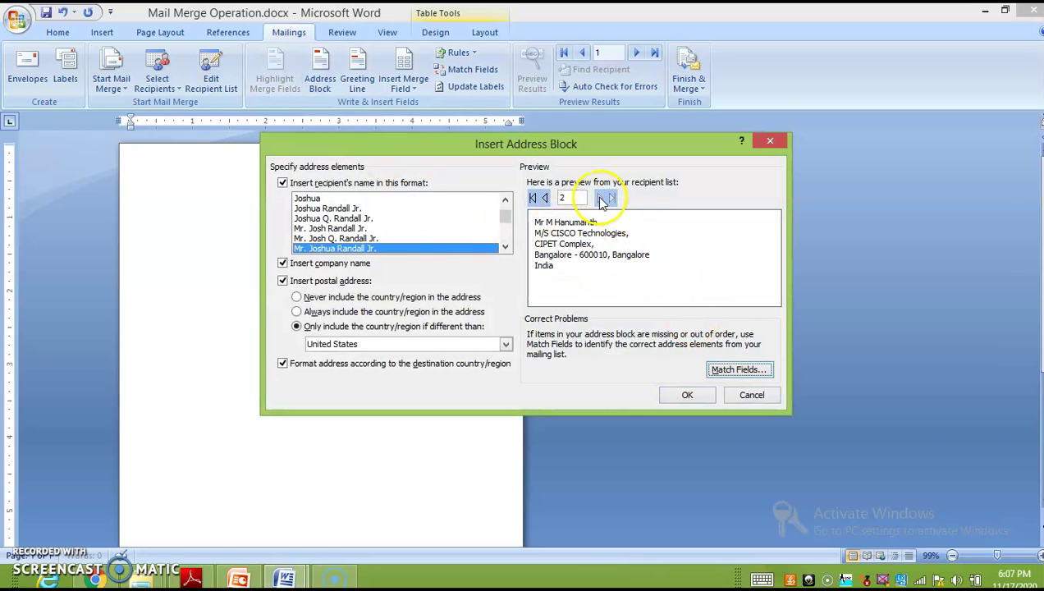
click(546, 199)
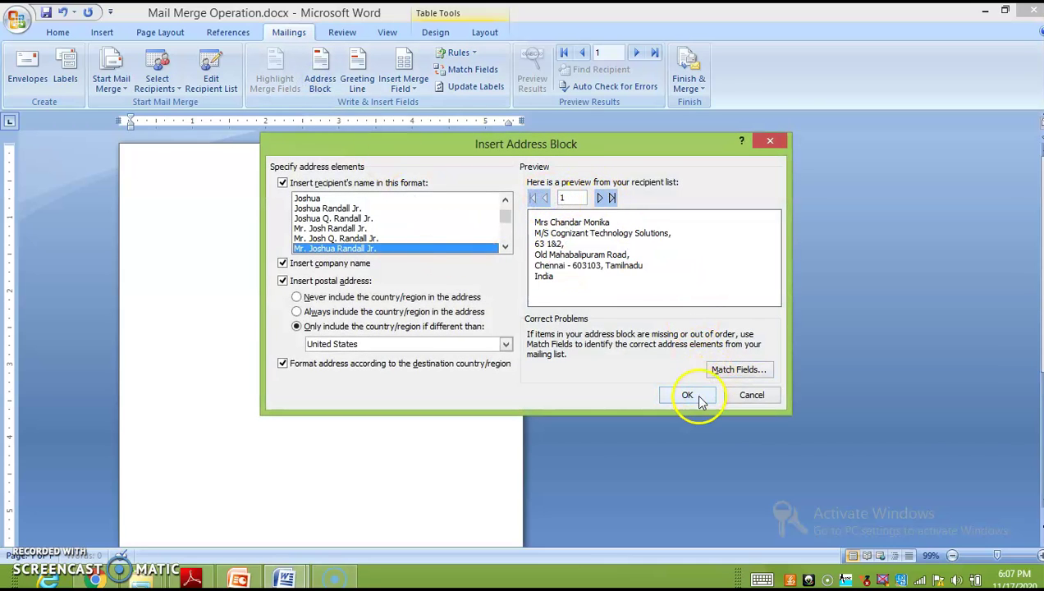
click(687, 395)
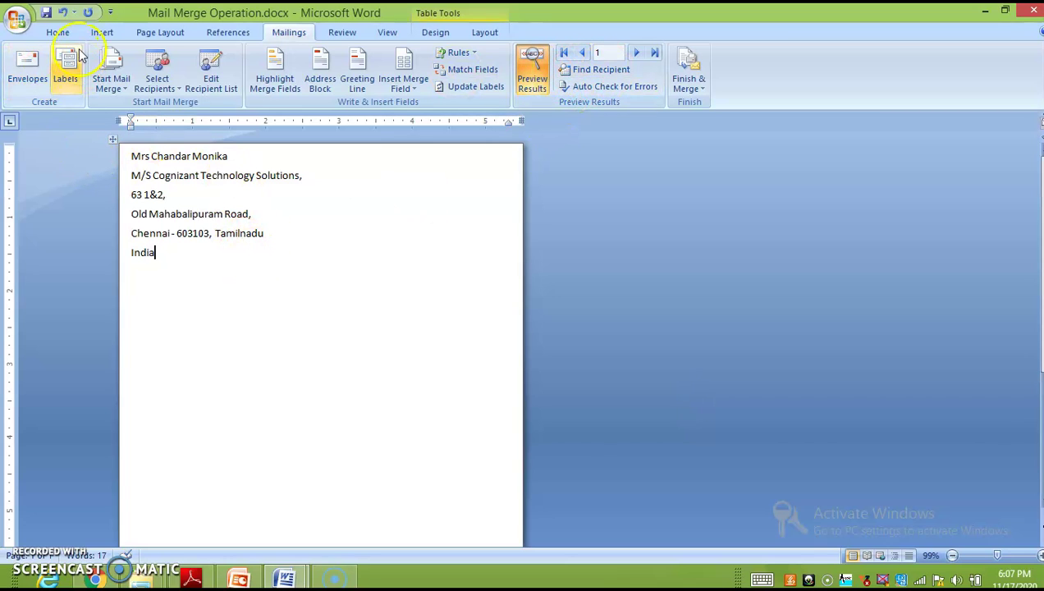
click(16, 18)
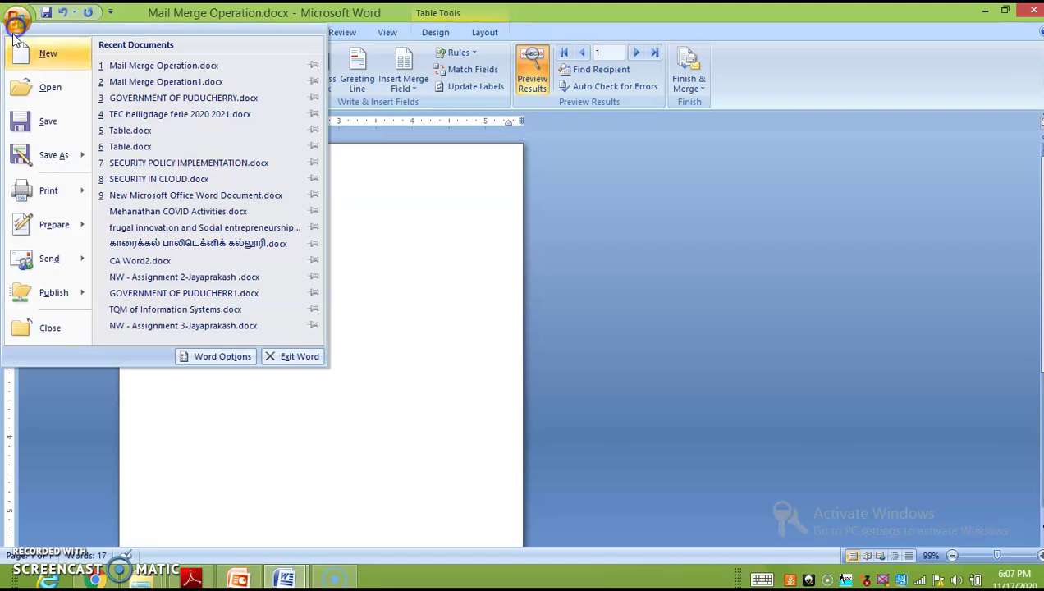
click(51, 191)
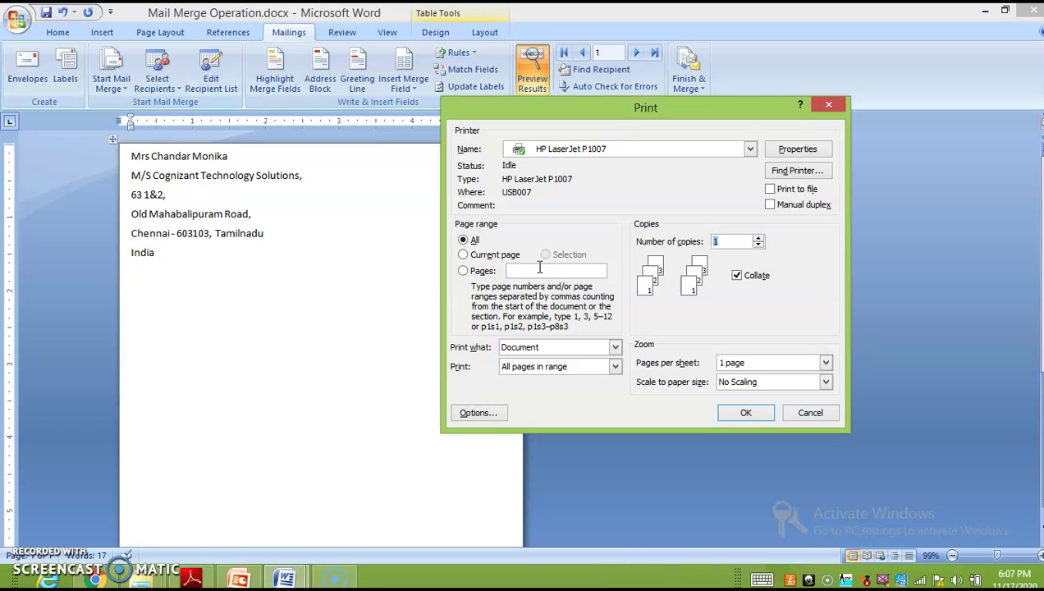
click(829, 104)
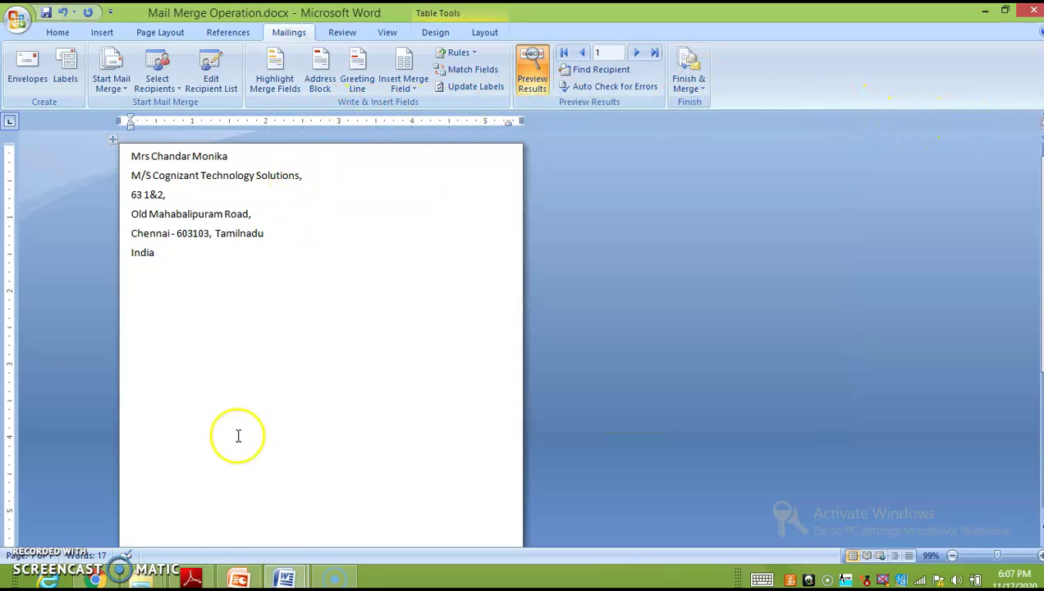